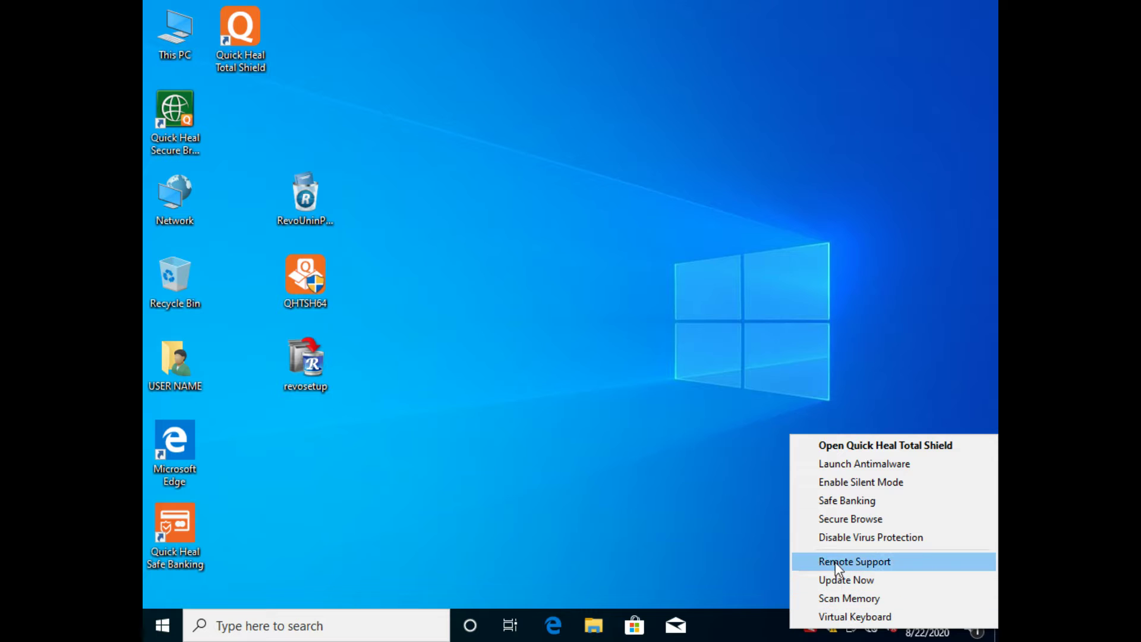
Try to disable Quick Heal virus protection by entering the protection password, and dismiss the password prompt
left_click(842, 537)
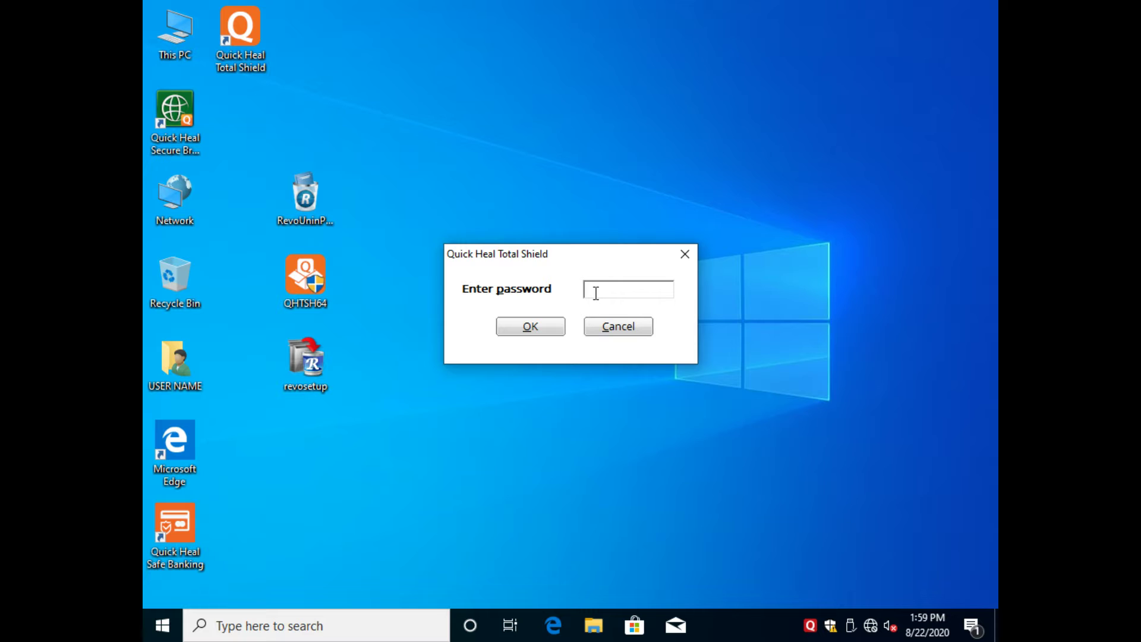
type("****")
left_click(538, 330)
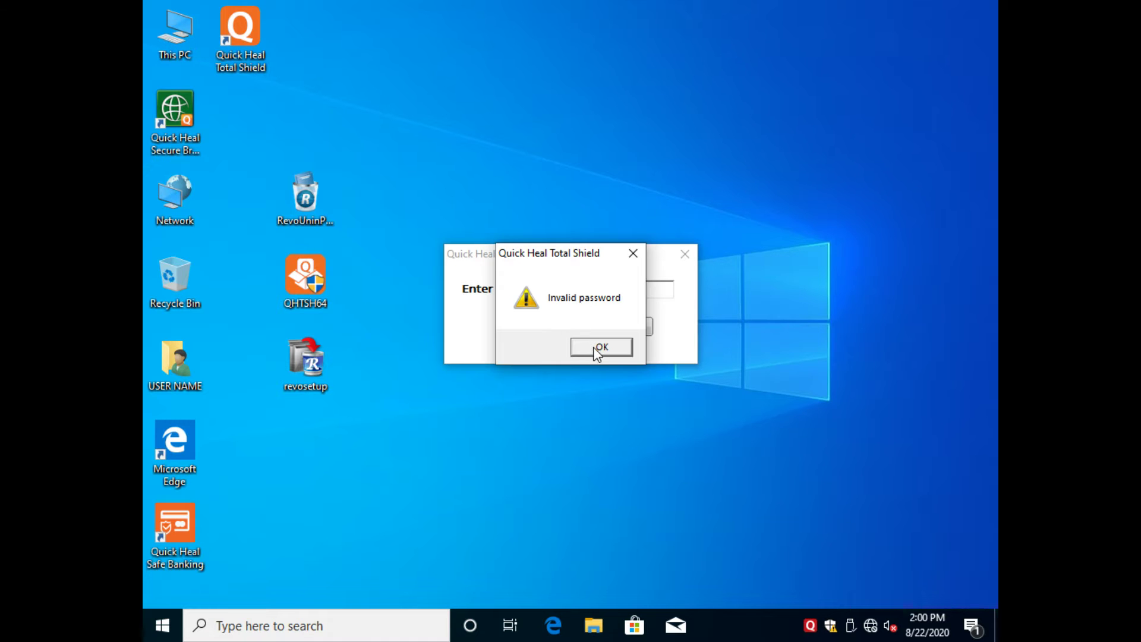
left_click(598, 351)
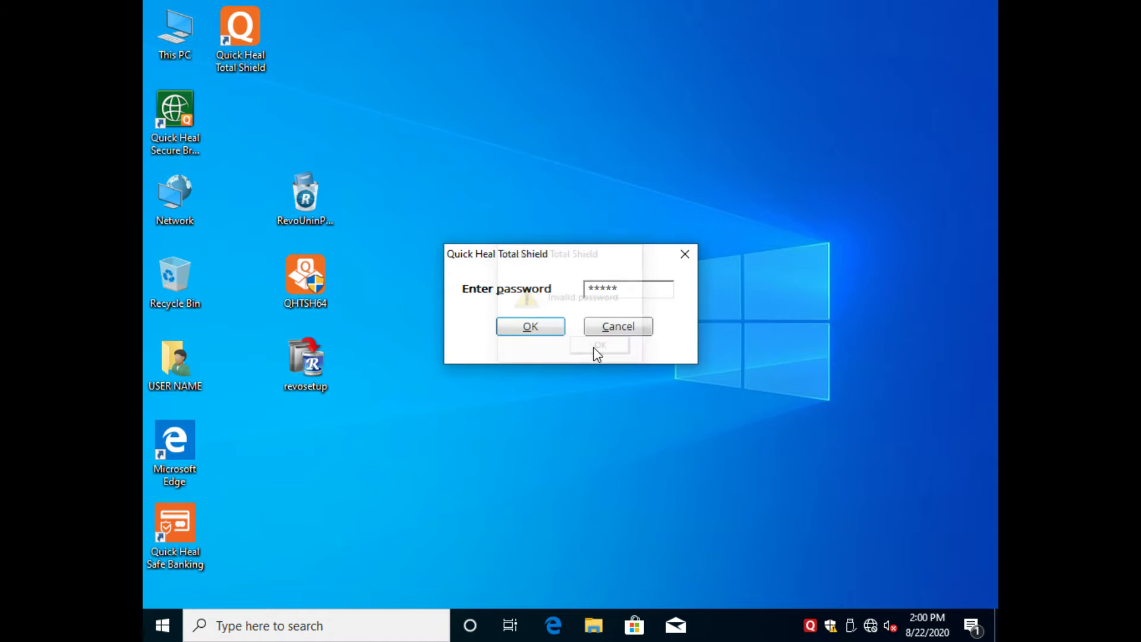
left_click(647, 327)
Try to uninstall Quick Heal Total Shield from Programs and Features using the Remove Quick Heal completely option
left_click(158, 630)
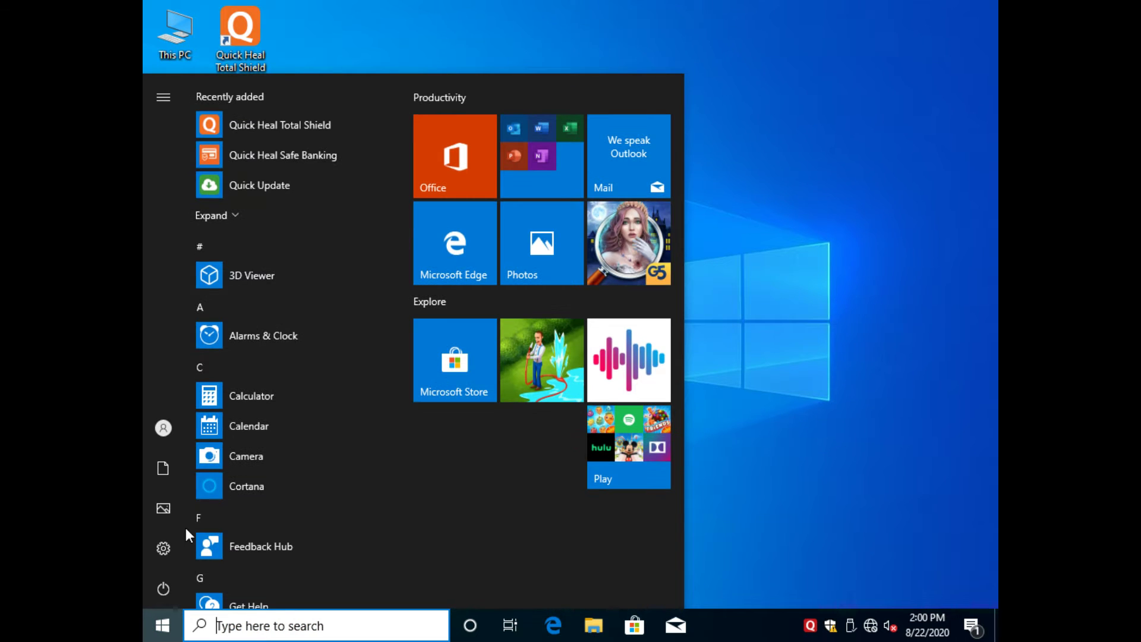
type("a")
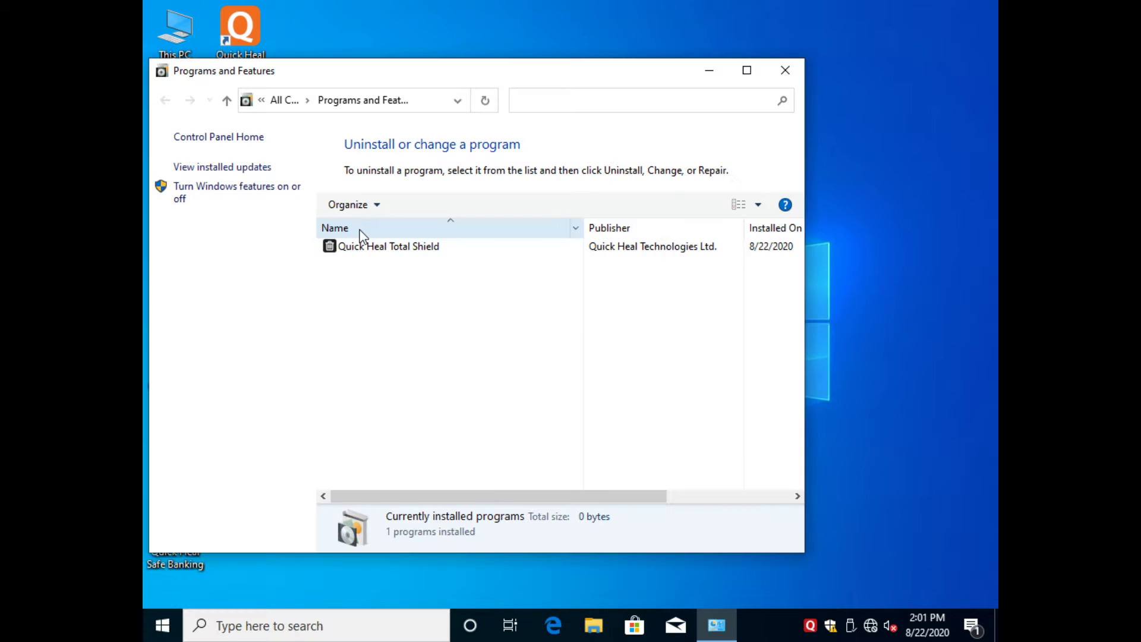
left_click(416, 246)
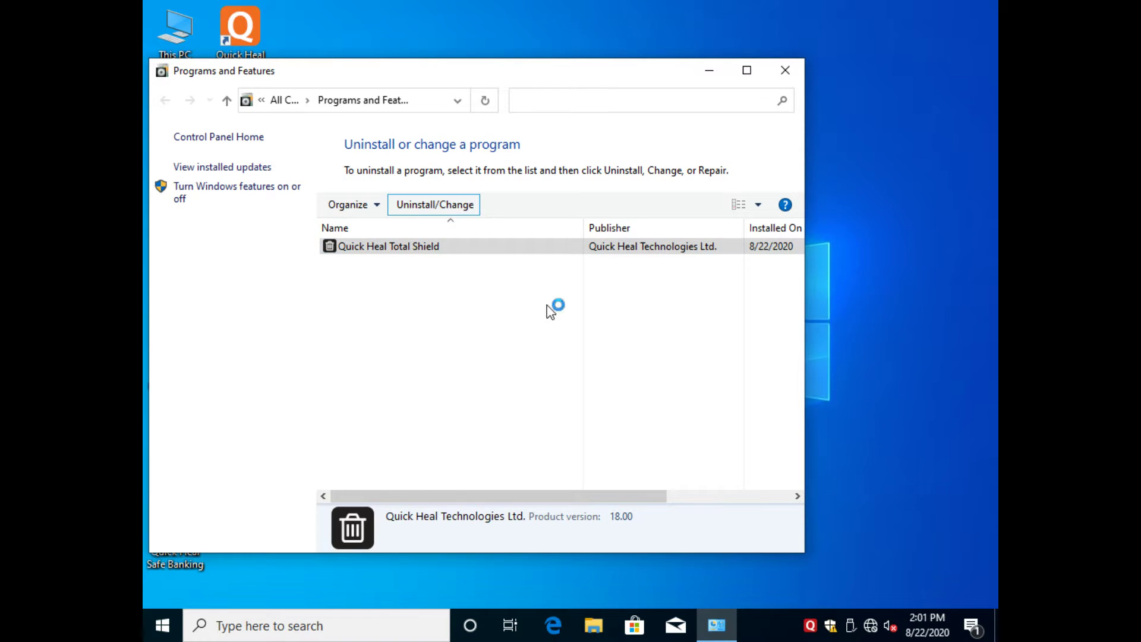
left_click(442, 206)
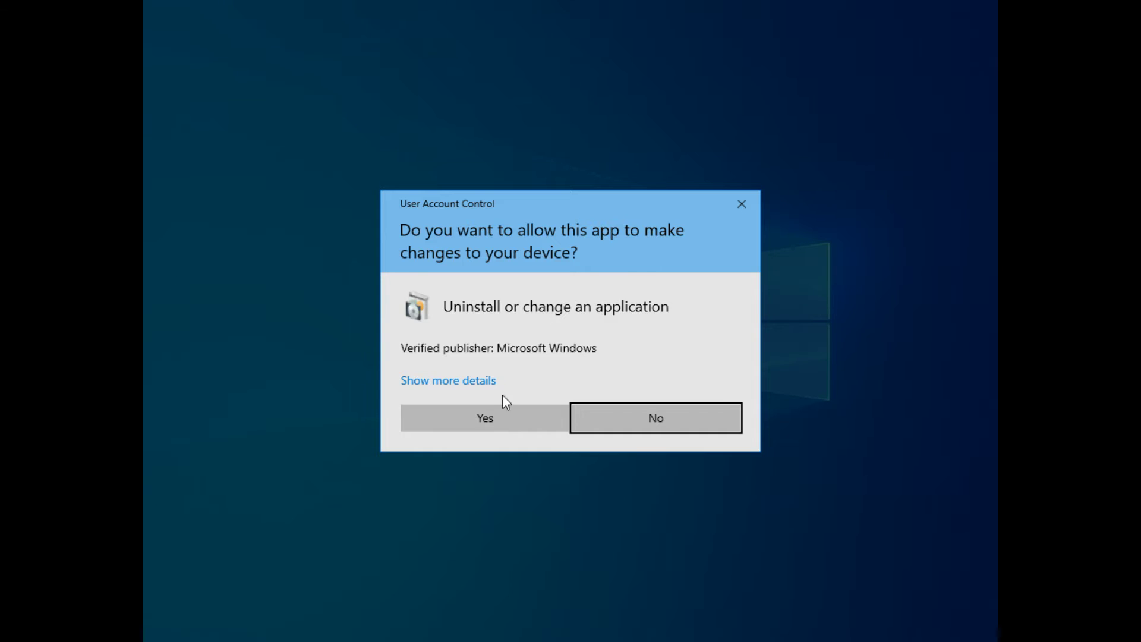
left_click(502, 426)
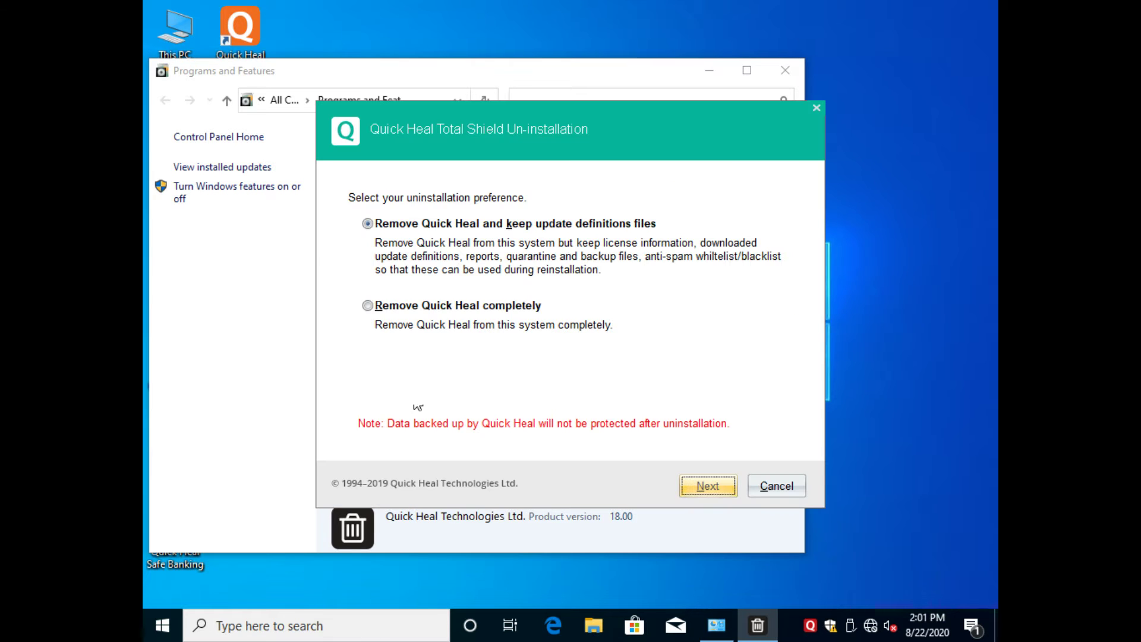
left_click(373, 306)
left_click(708, 485)
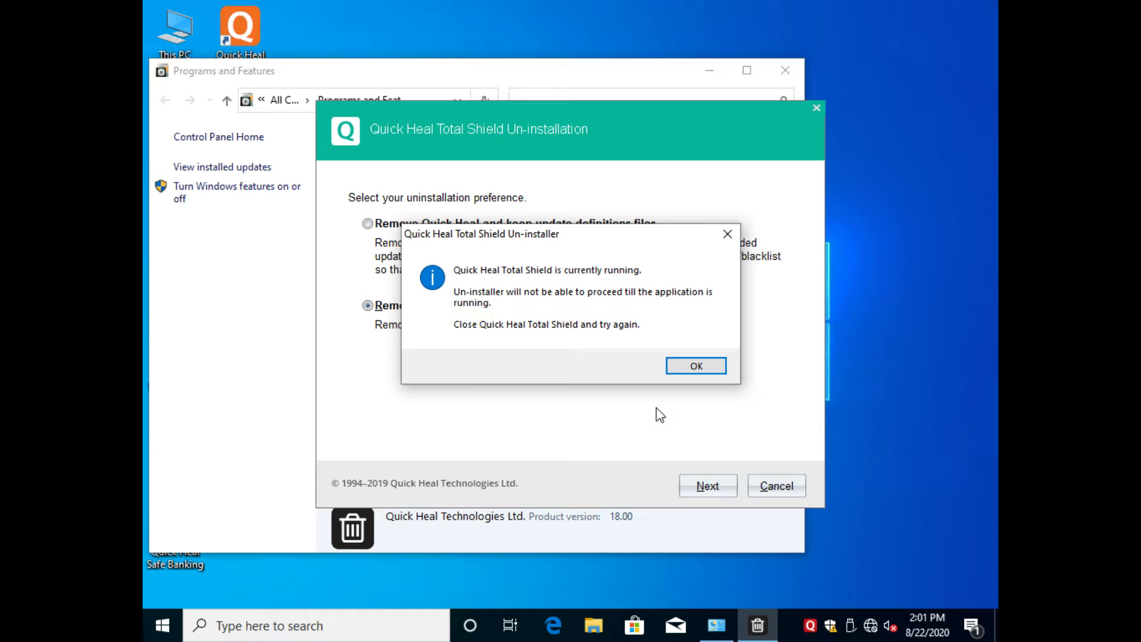
left_click(691, 368)
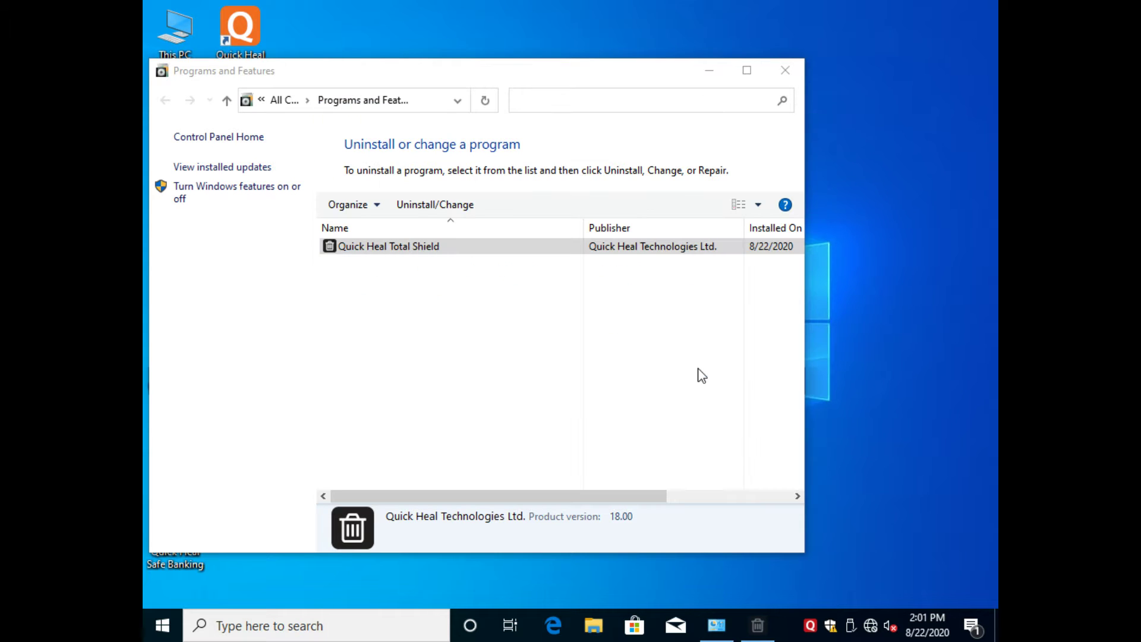
right_click(811, 626)
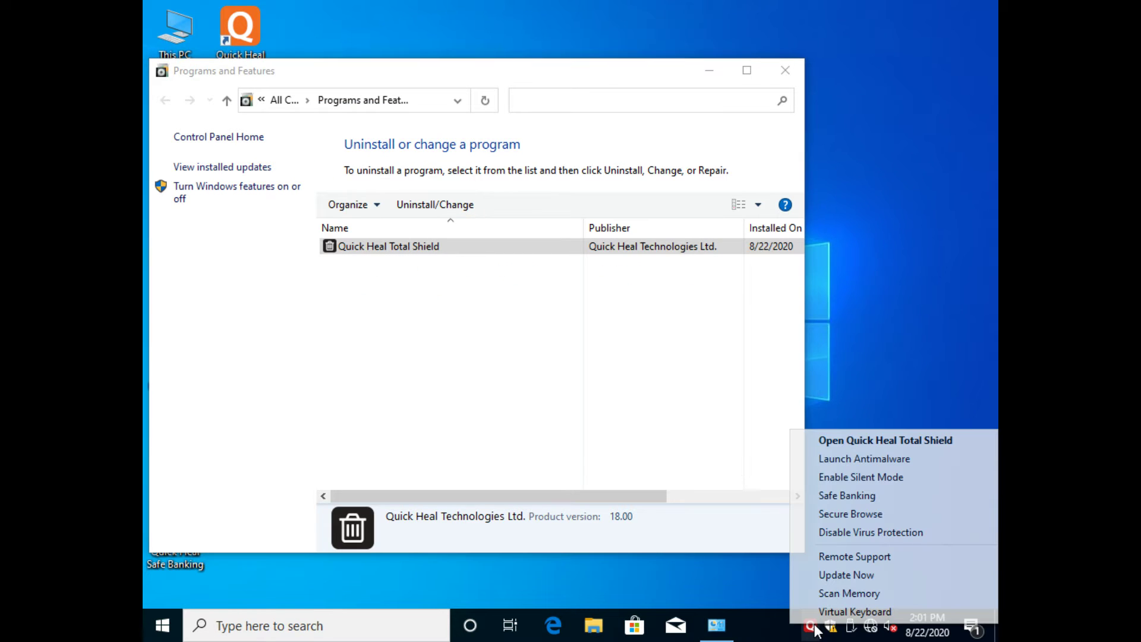
left_click(841, 533)
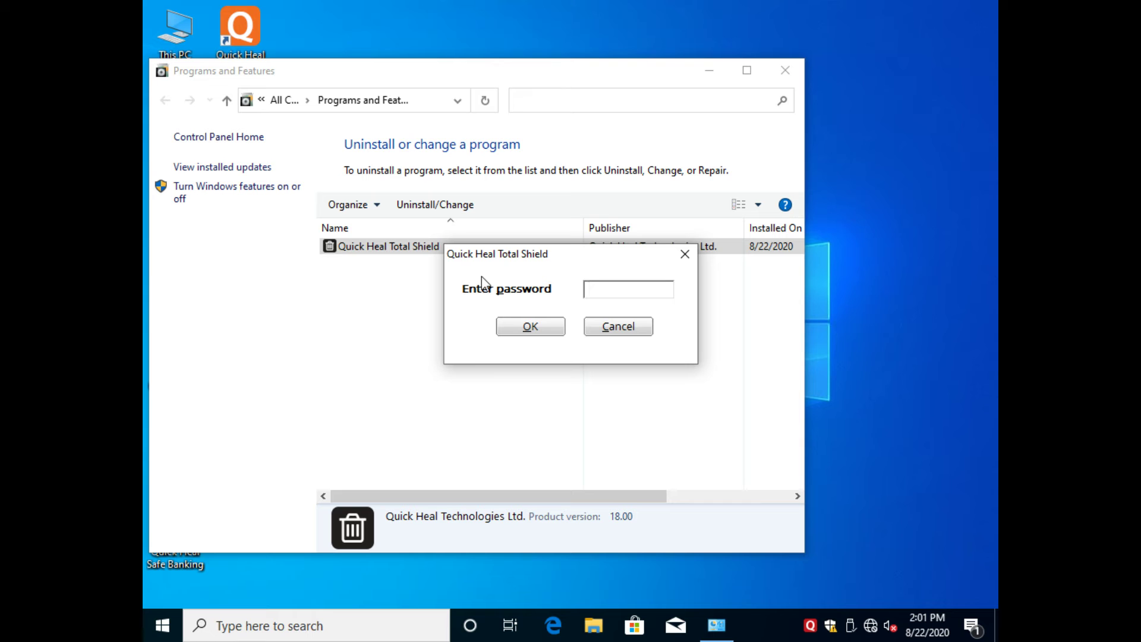
left_click(594, 332)
left_click(799, 76)
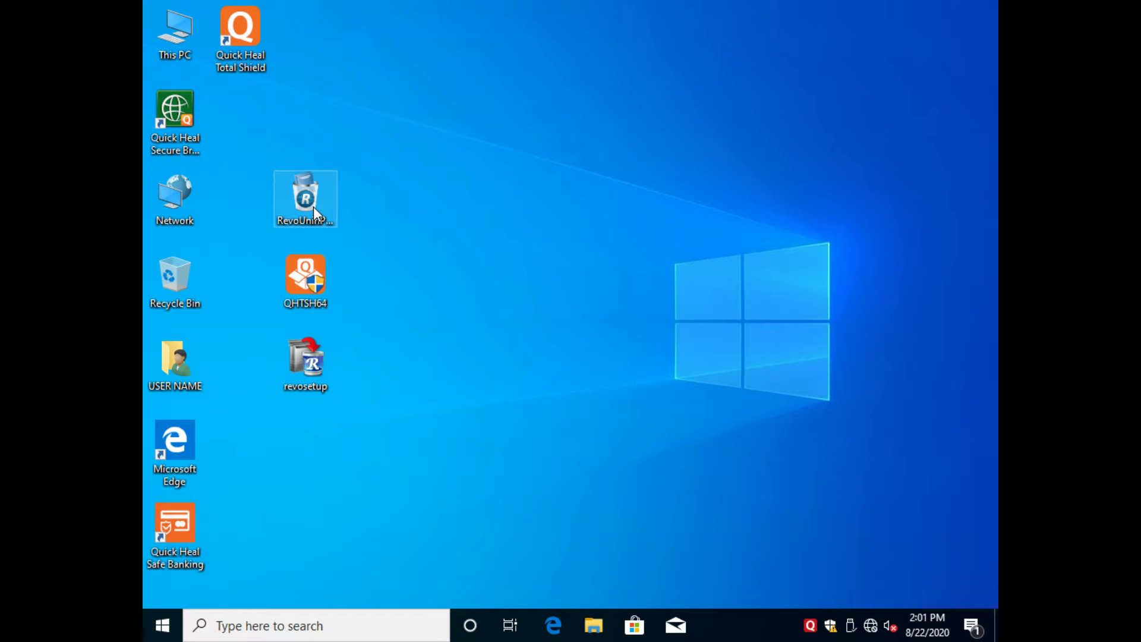
Start the Revo Uninstaller Pro setup from the desktop, allow it to make changes, and choose English as the setup language
double_click(333, 213)
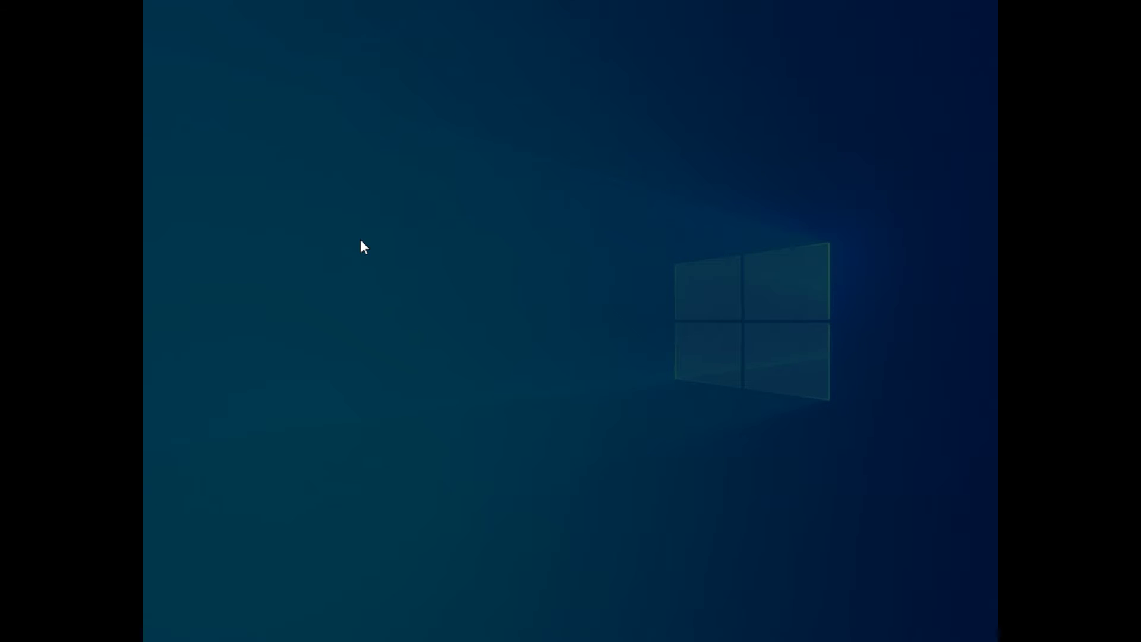
left_click(474, 427)
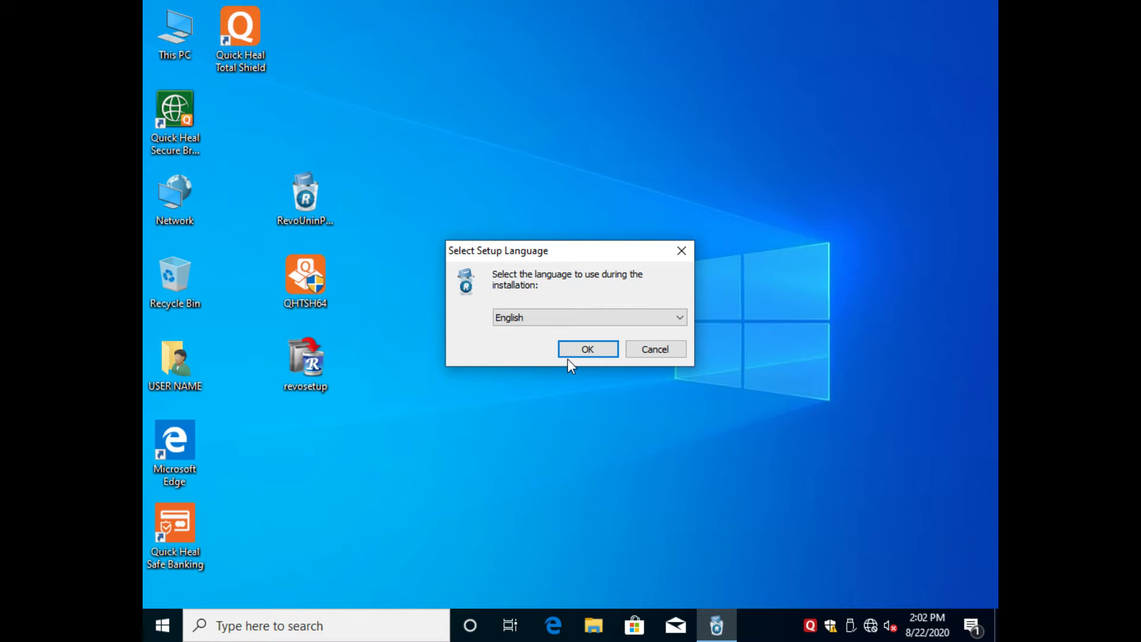
left_click(570, 356)
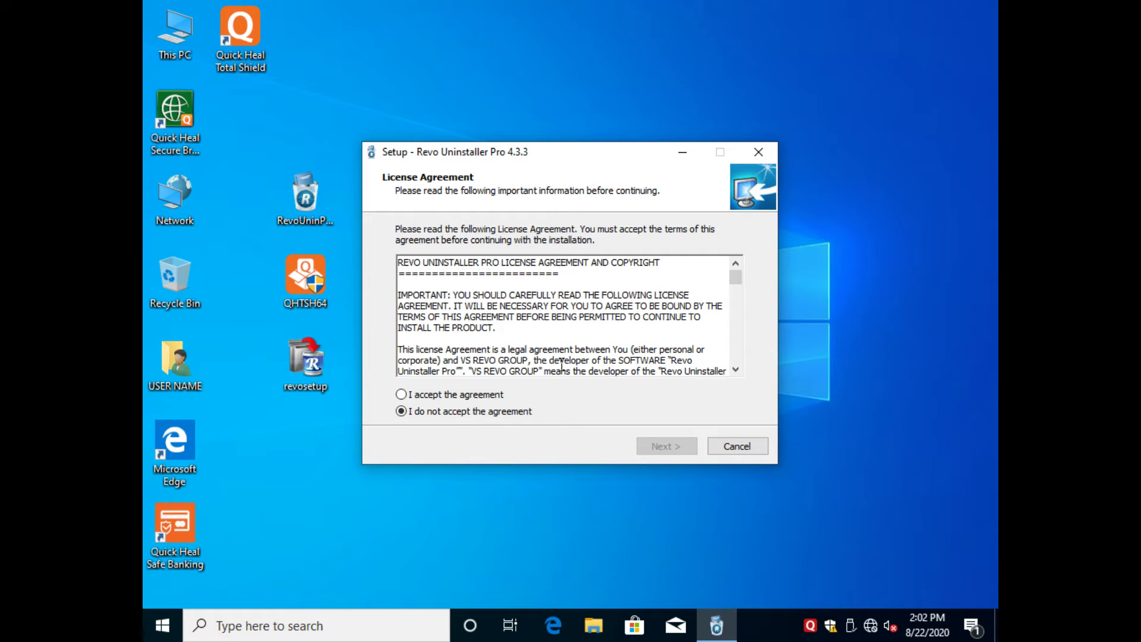
Accept the license agreement, install Revo Uninstaller Pro with the default settings, and launch it, closing the extra browser window and error dialog
left_click(481, 394)
left_click(656, 447)
left_click(656, 447)
left_click(656, 448)
left_click(657, 448)
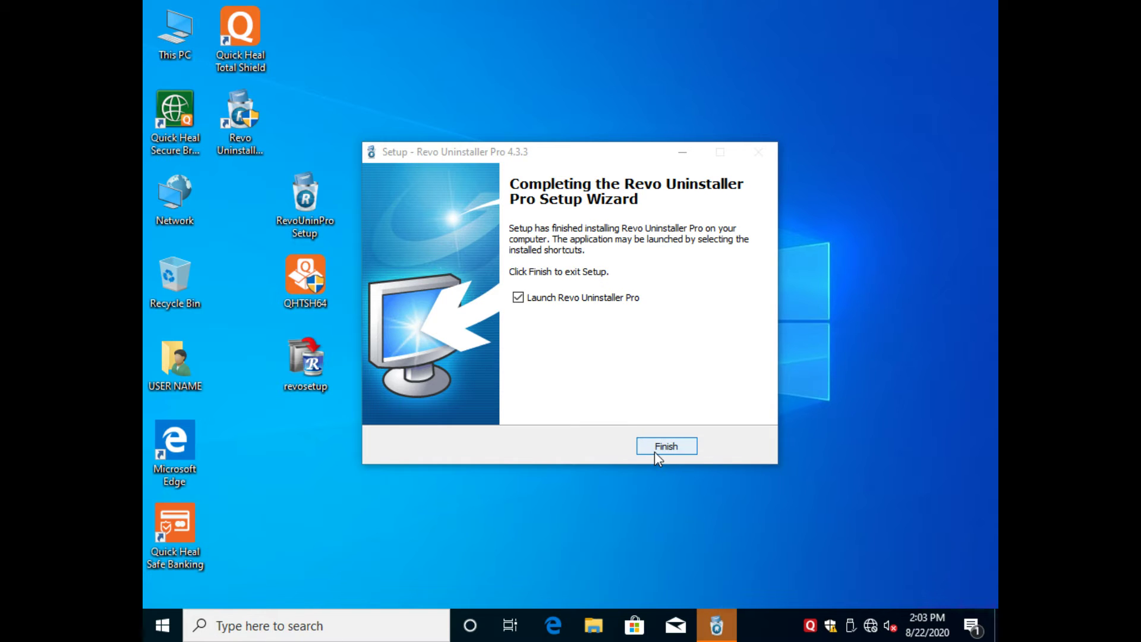
left_click(654, 449)
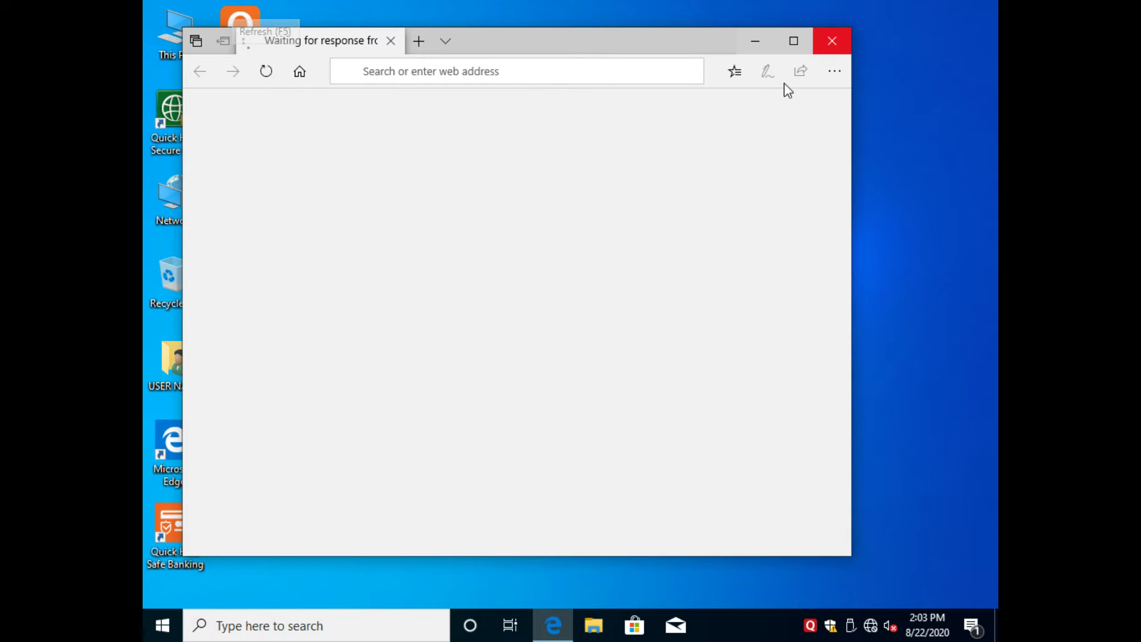
left_click(832, 41)
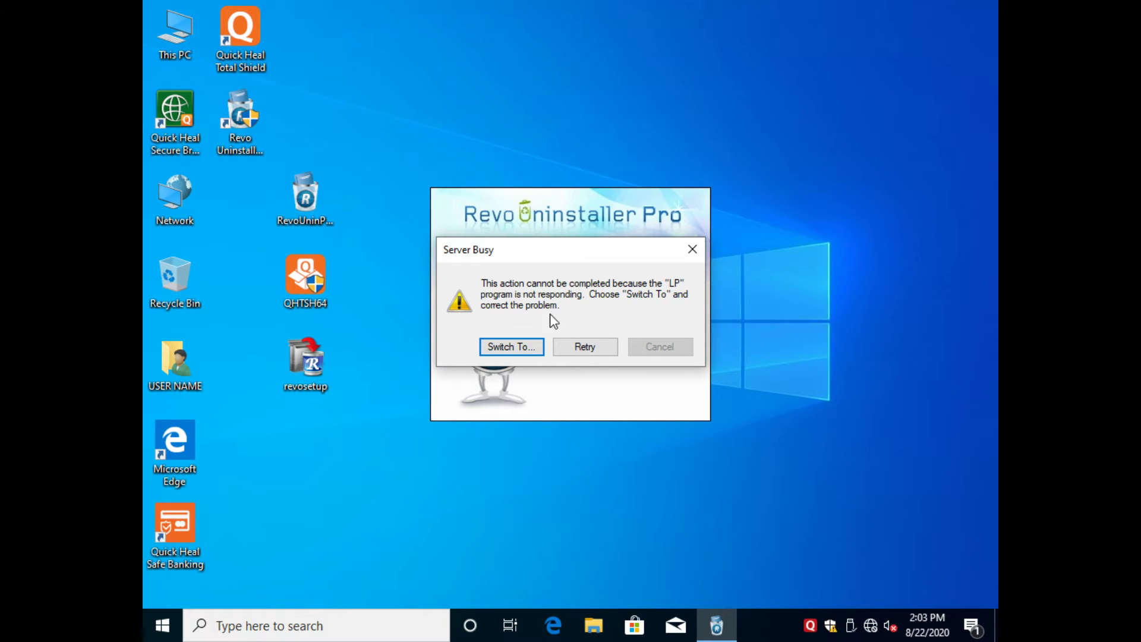
left_click(693, 250)
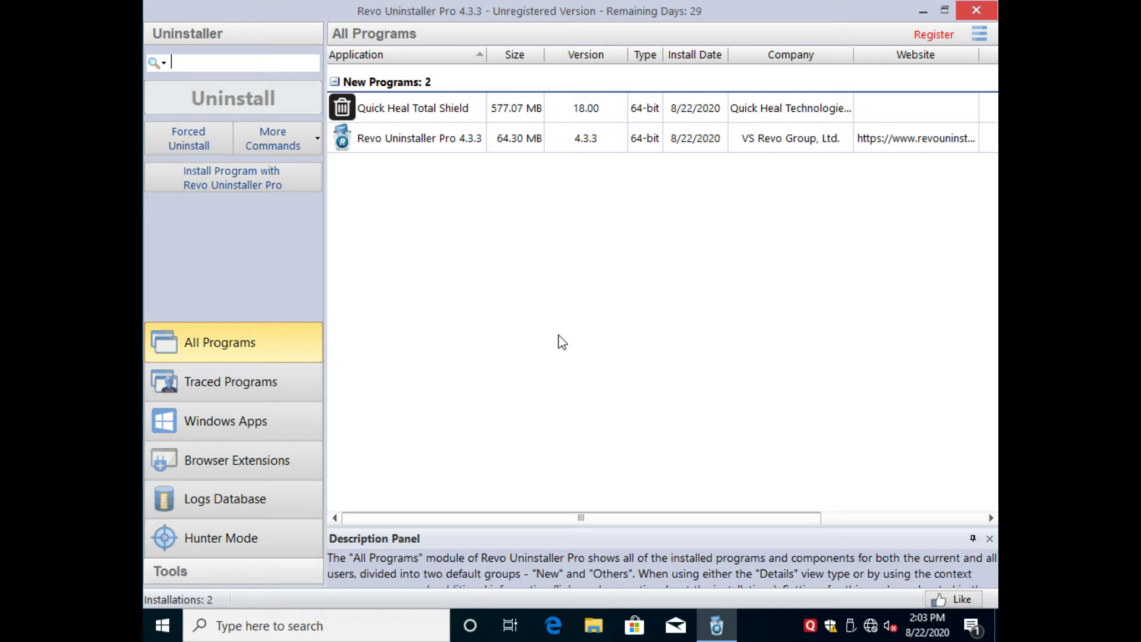
Start uninstalling Quick Heal Total Shield in Revo Uninstaller Pro and skip the registry backup
left_click(401, 111)
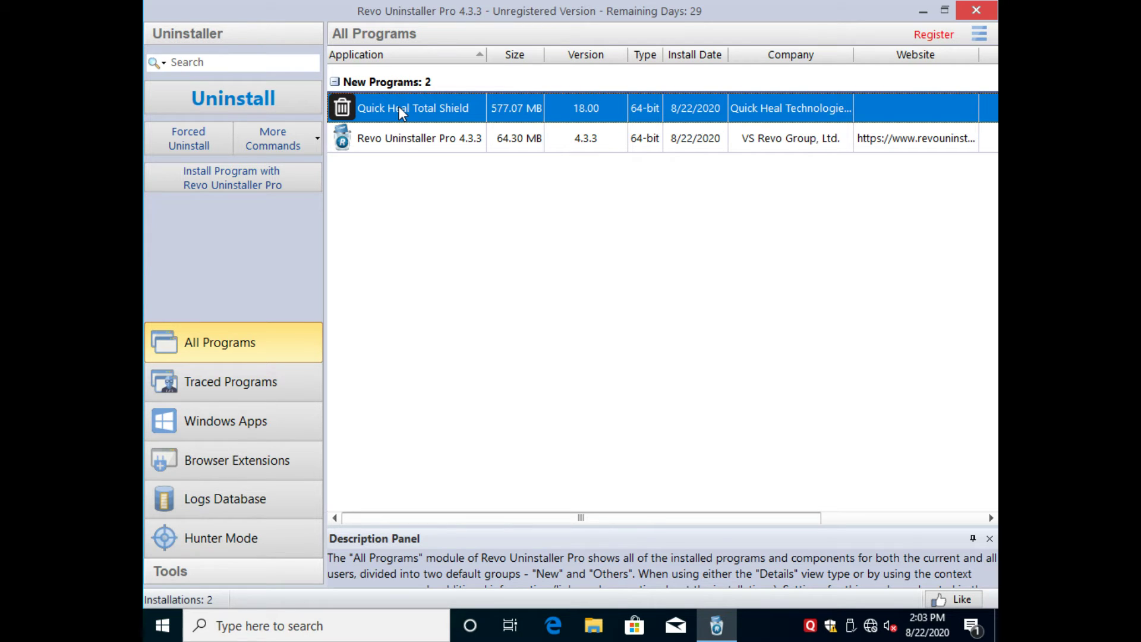
right_click(367, 114)
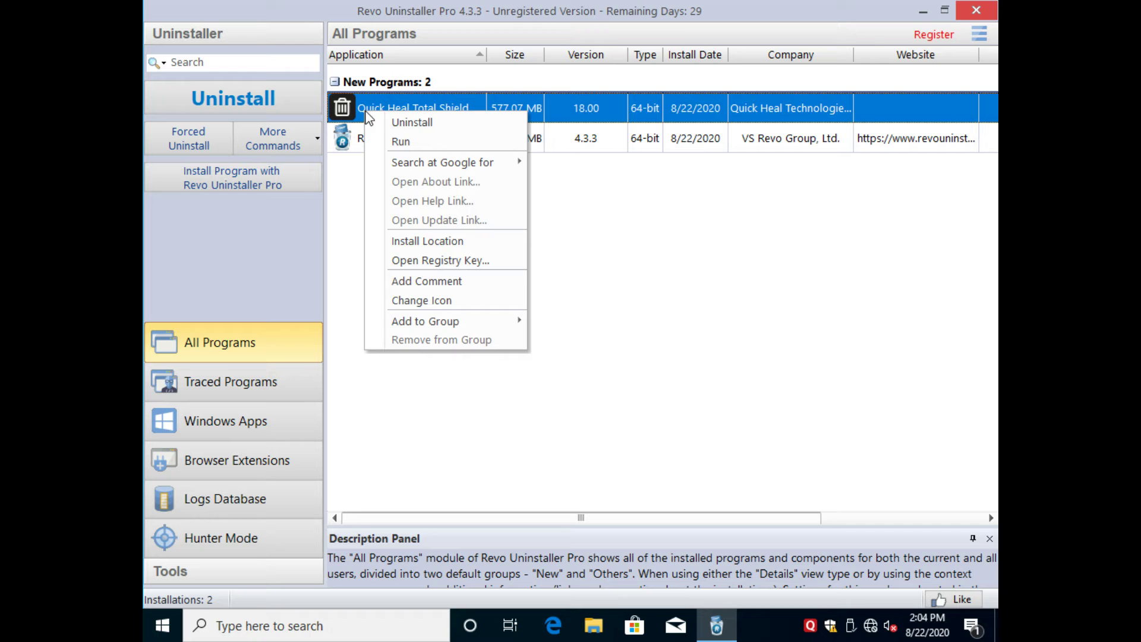
left_click(413, 123)
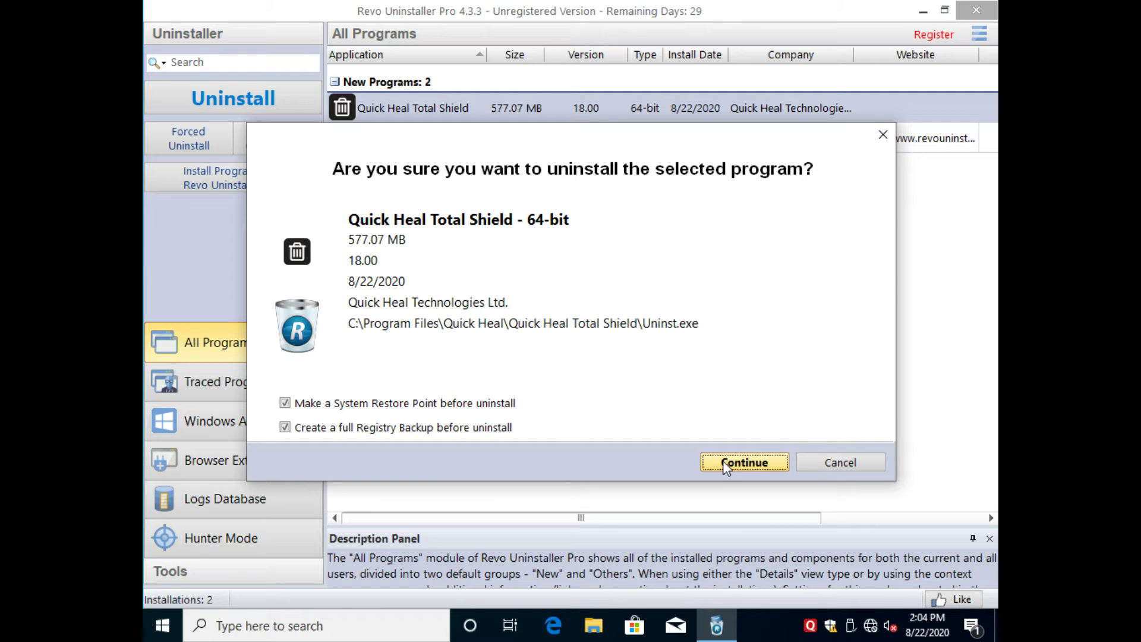
left_click(722, 461)
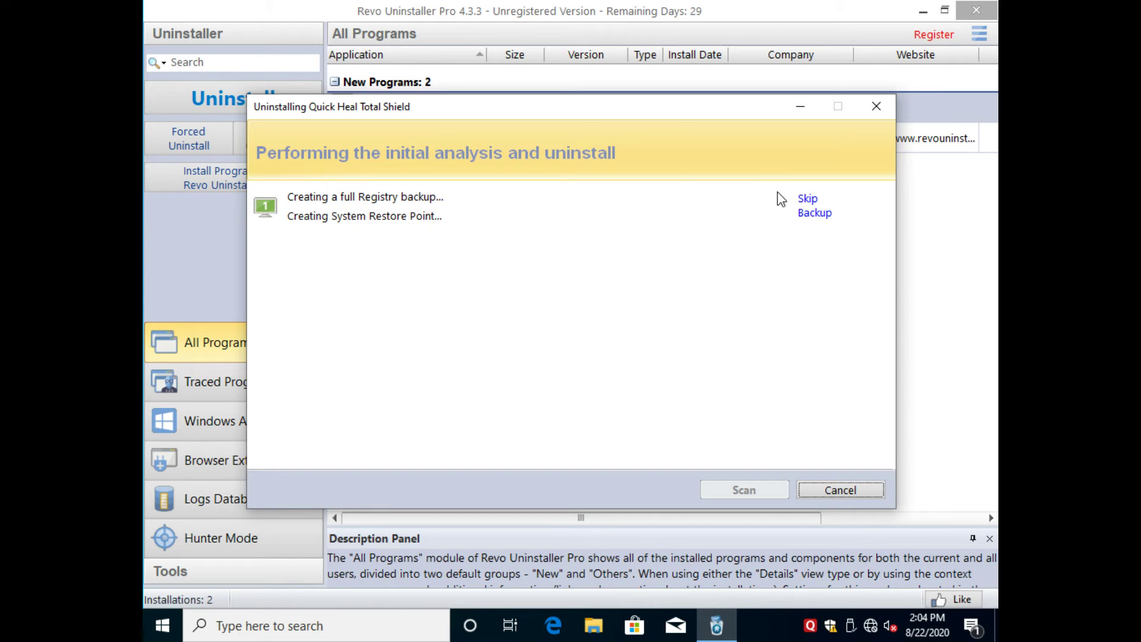
left_click(810, 200)
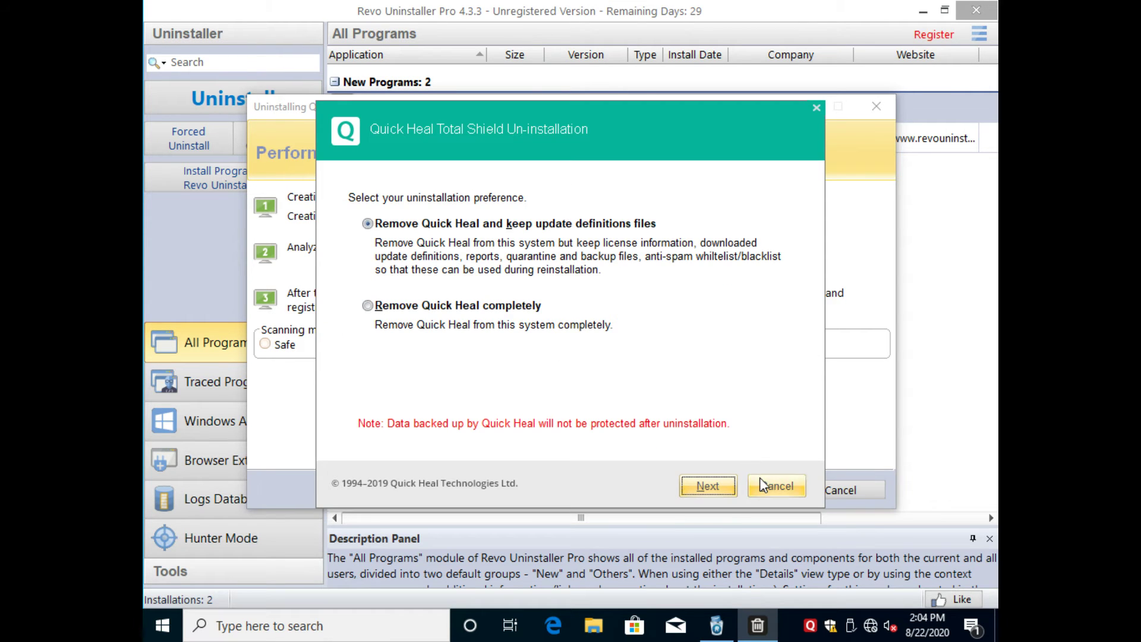
Cancel Quick Heal's built-in uninstaller and scan for its leftover files, folders and registry items
left_click_drag(592, 111, 521, 52)
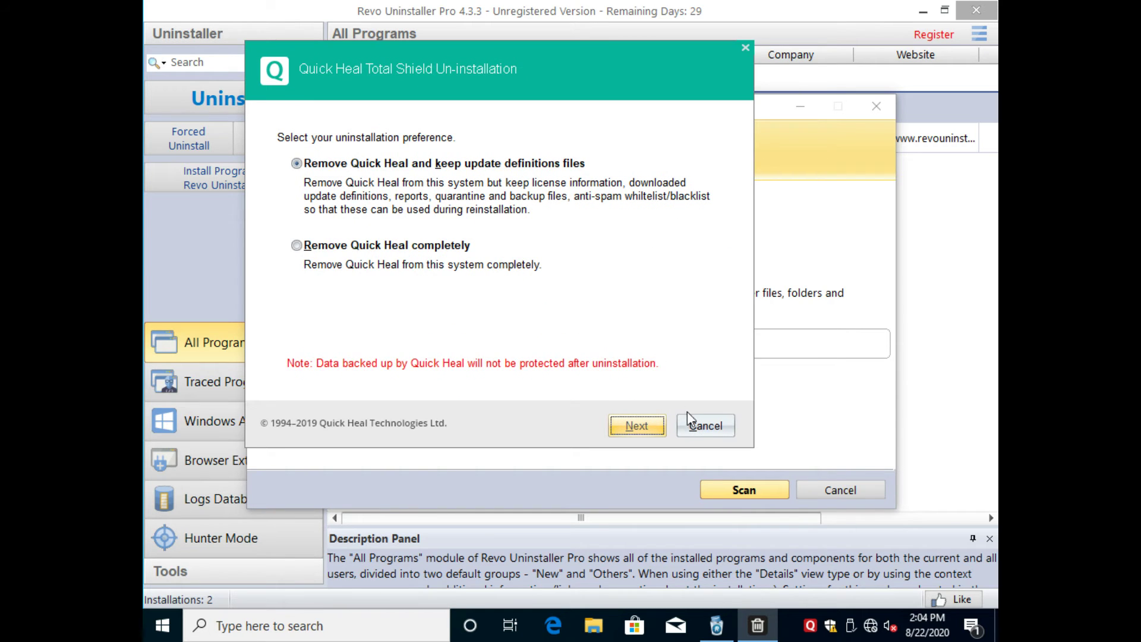
left_click(698, 429)
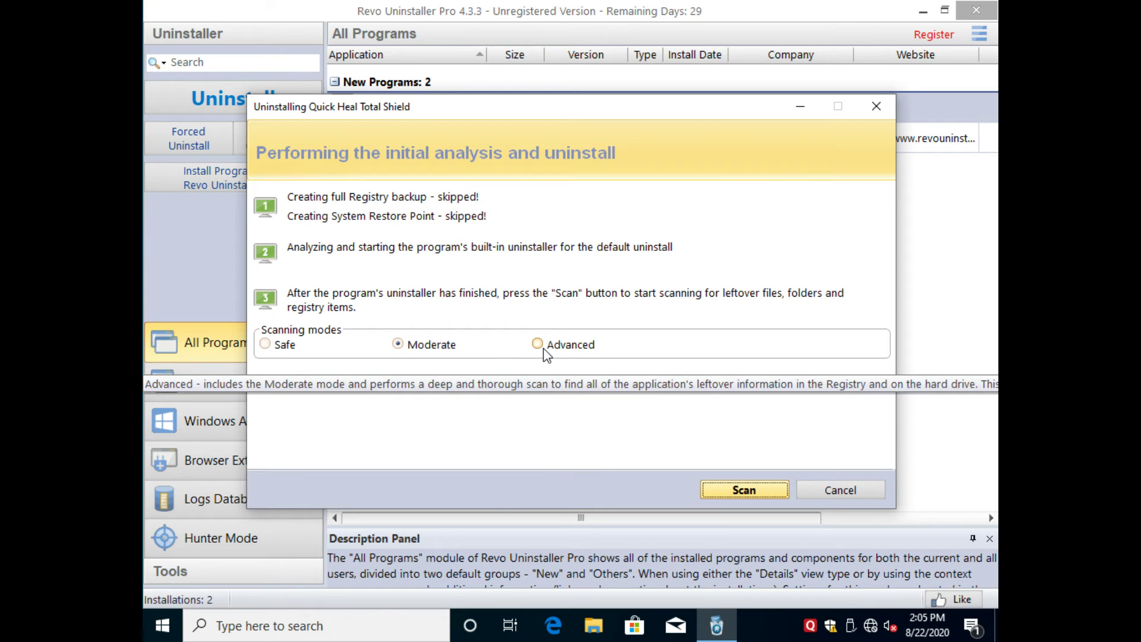
left_click(737, 495)
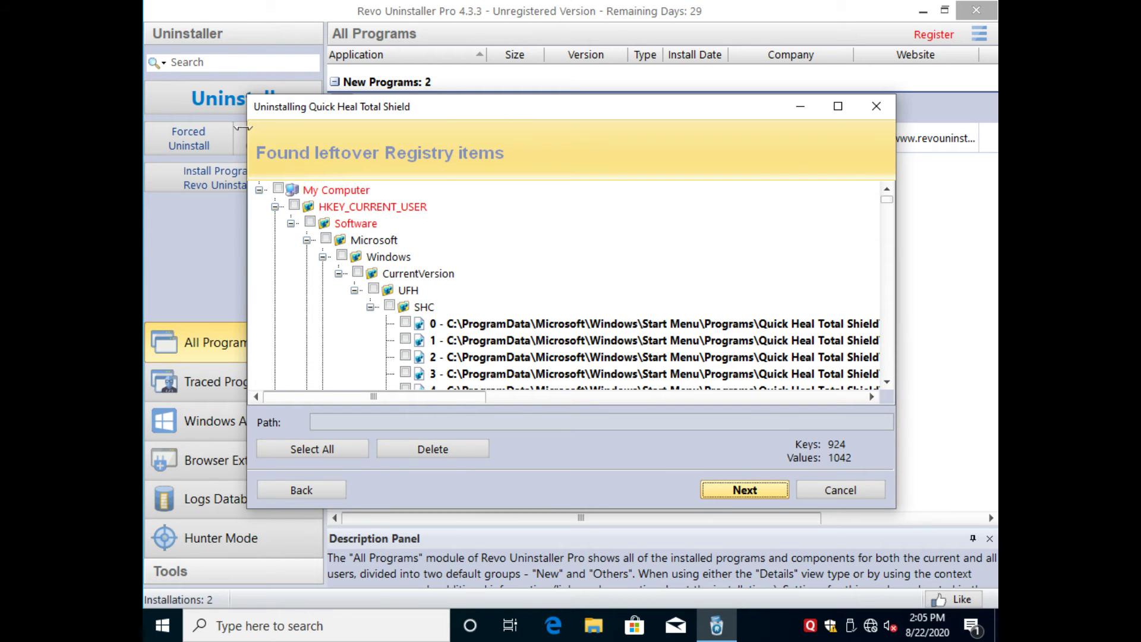
Select all leftover Quick Heal registry items and delete them
left_click(324, 452)
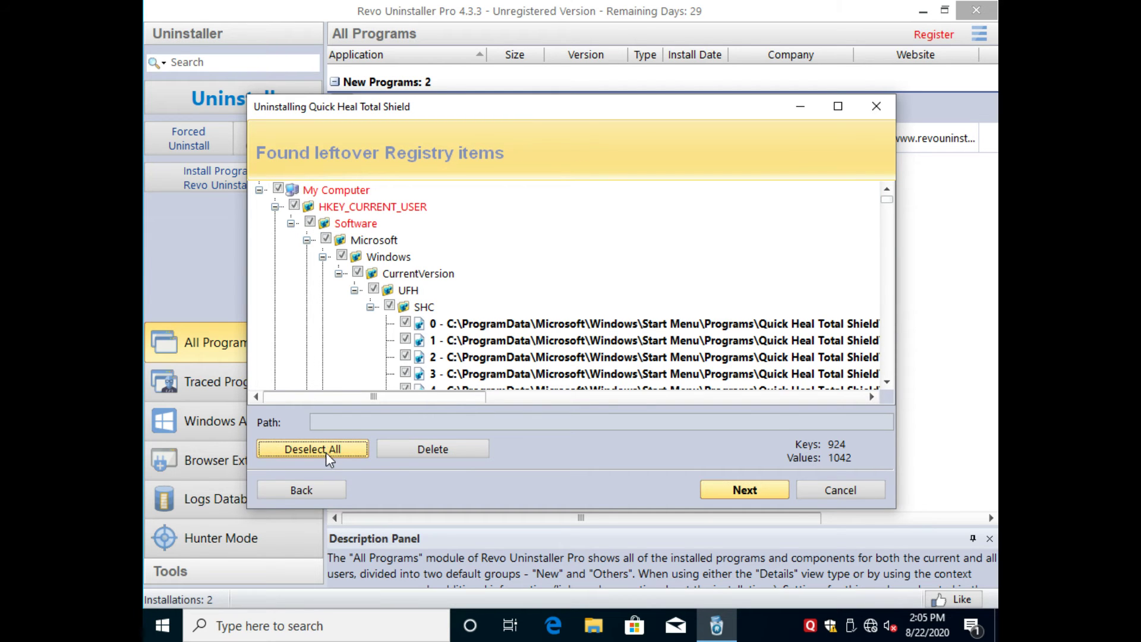
left_click(430, 450)
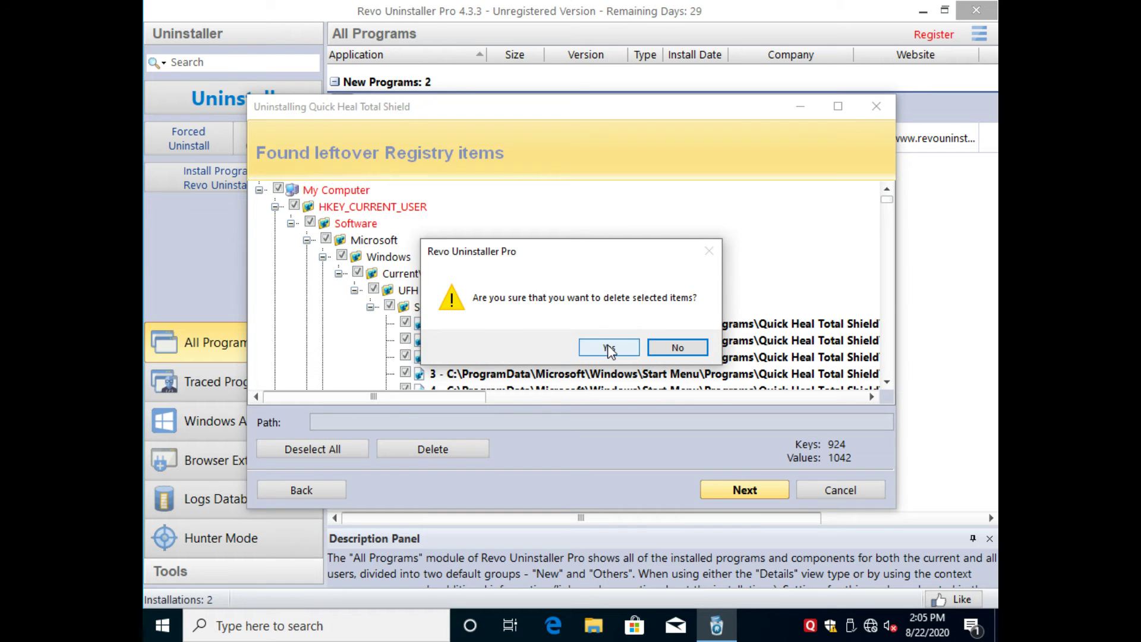
left_click(632, 346)
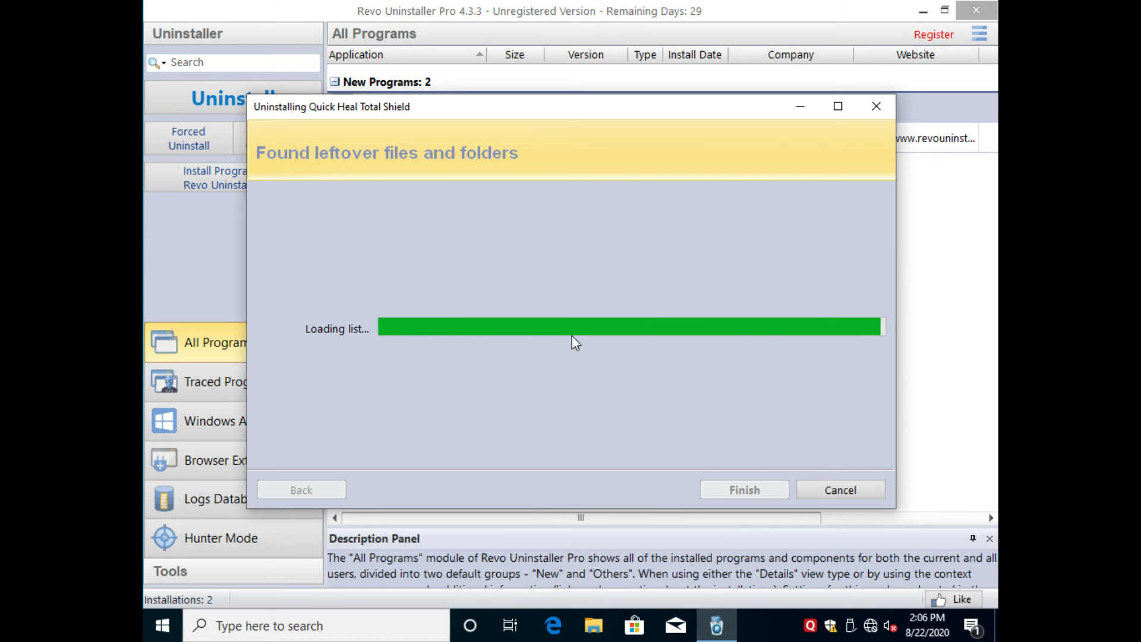
Delete all leftover Quick Heal files and folders, accept removal of the remaining ones at restart, and finish the uninstall
left_click(324, 453)
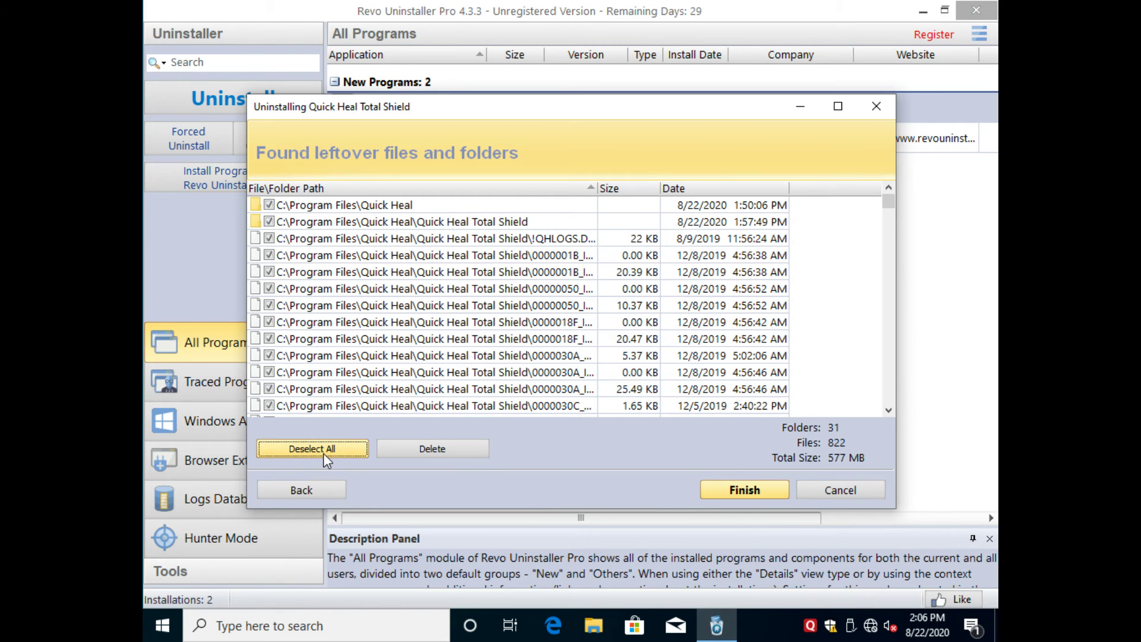
left_click(465, 452)
left_click(608, 349)
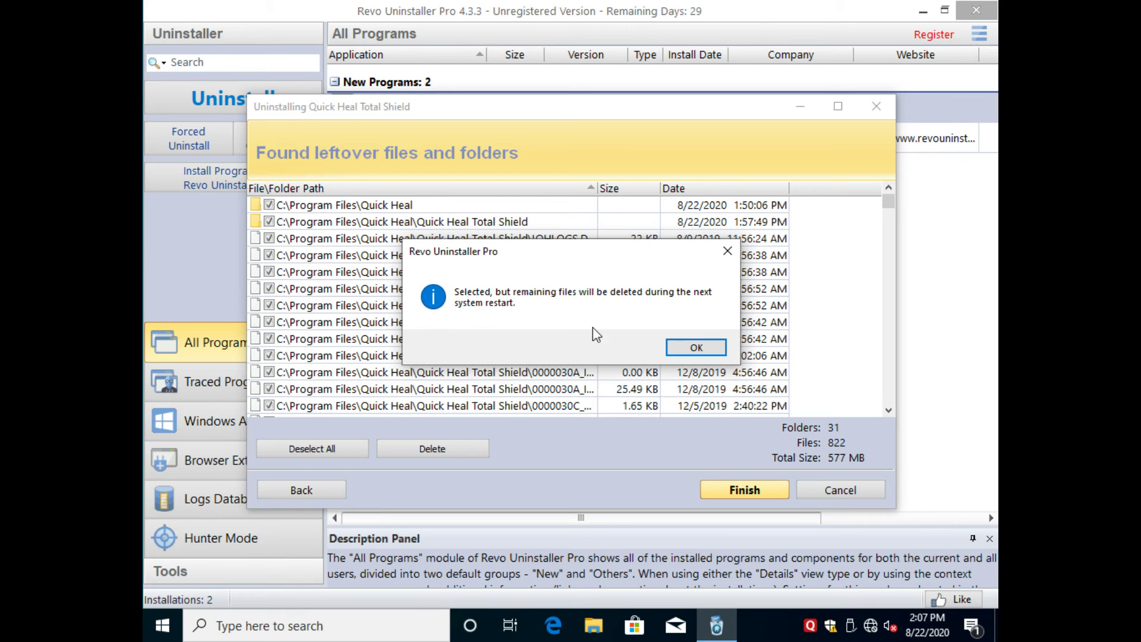
key("Return")
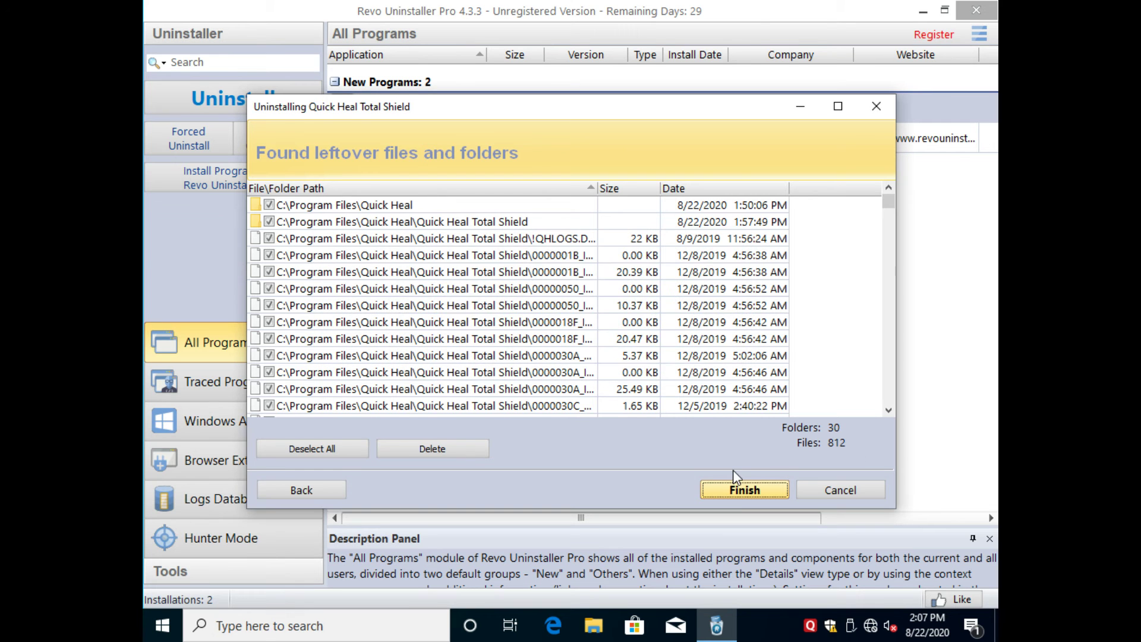
left_click(704, 493)
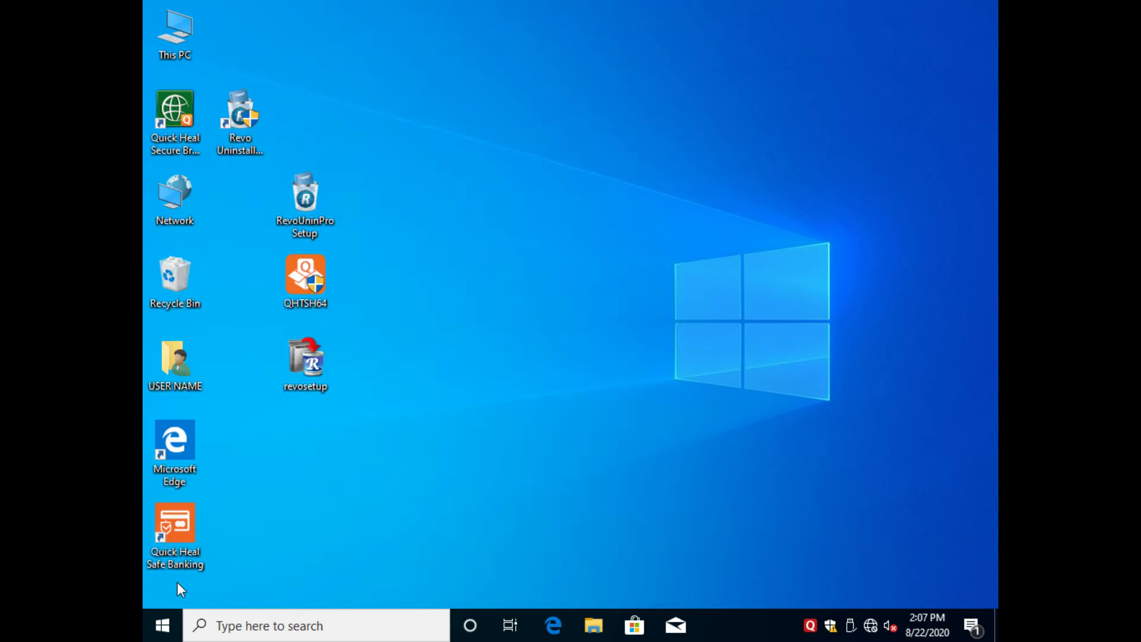
Restart Windows, sign back in, and reopen Revo Uninstaller Pro with permission to make changes
key("super")
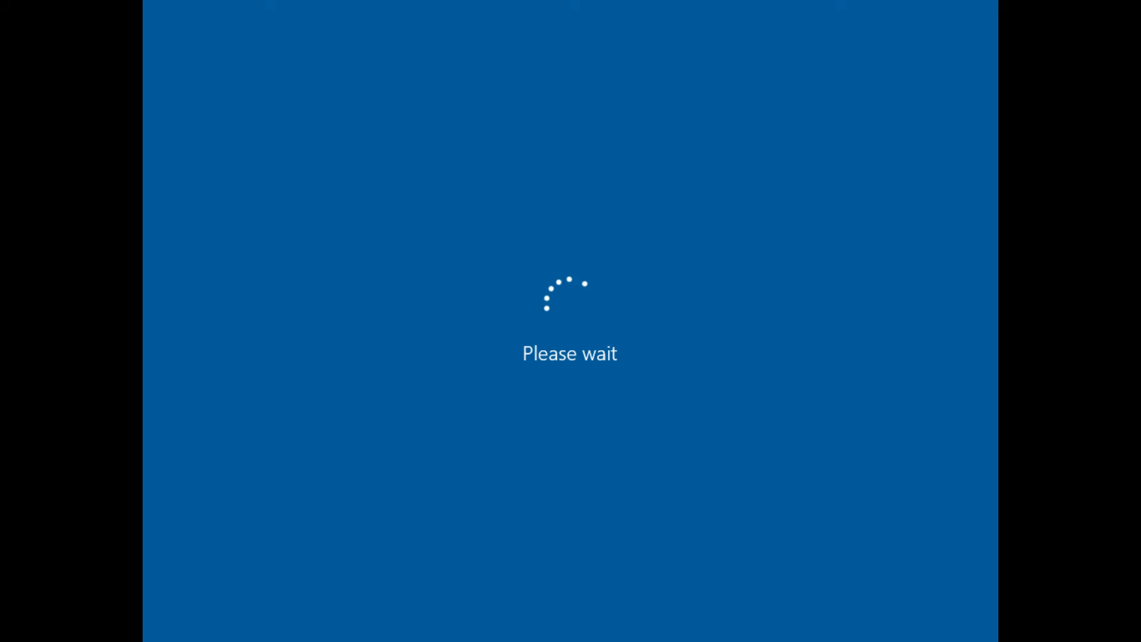
key("Return")
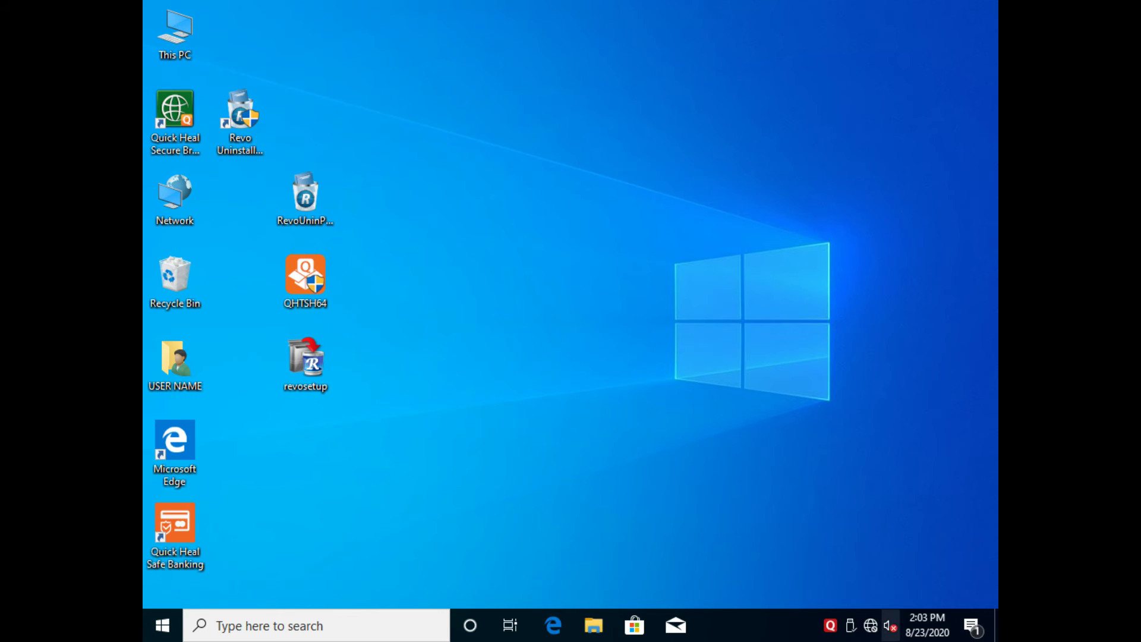
key("super")
left_click(309, 137)
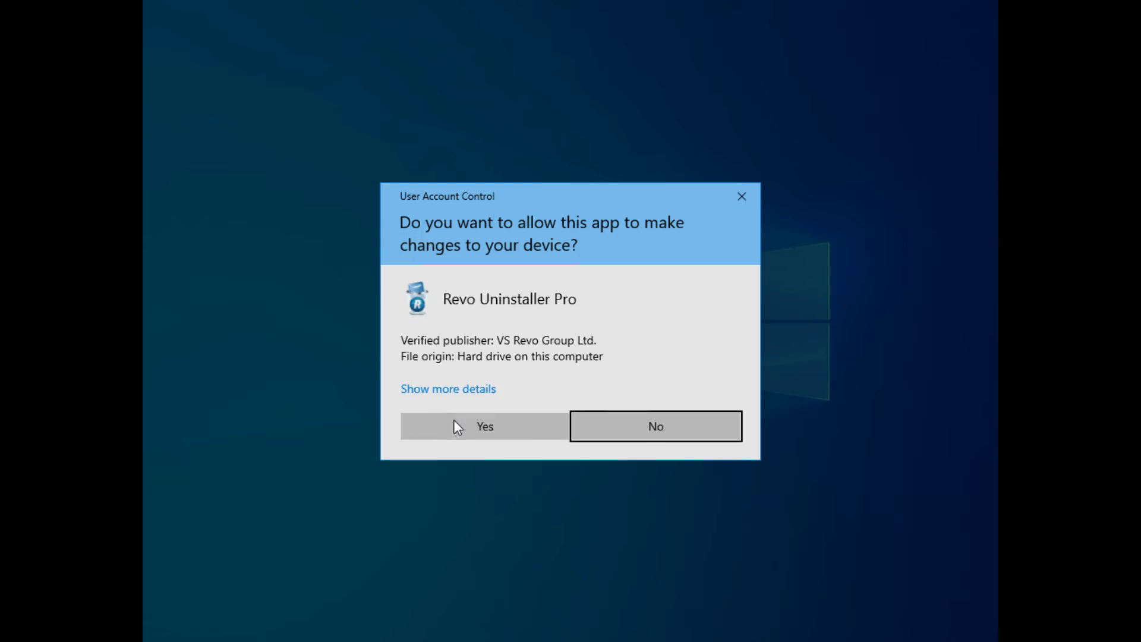
left_click(454, 419)
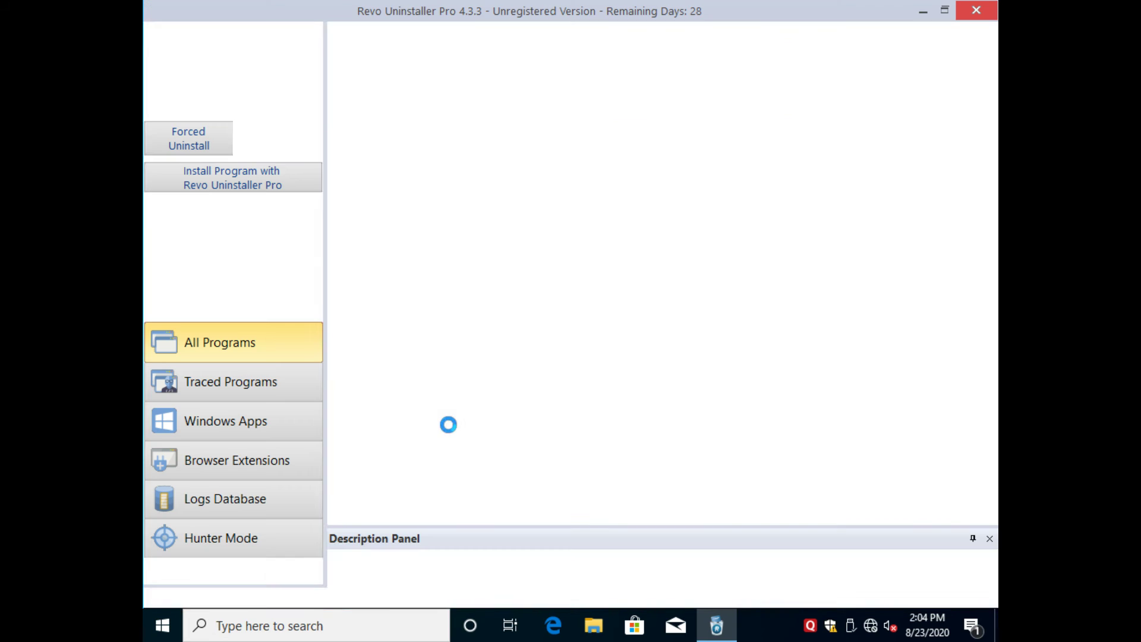
Run the Quick Heal Total Shield uninstall again through the leftover scan and delete all leftover registry items
double_click(444, 105)
key("Return")
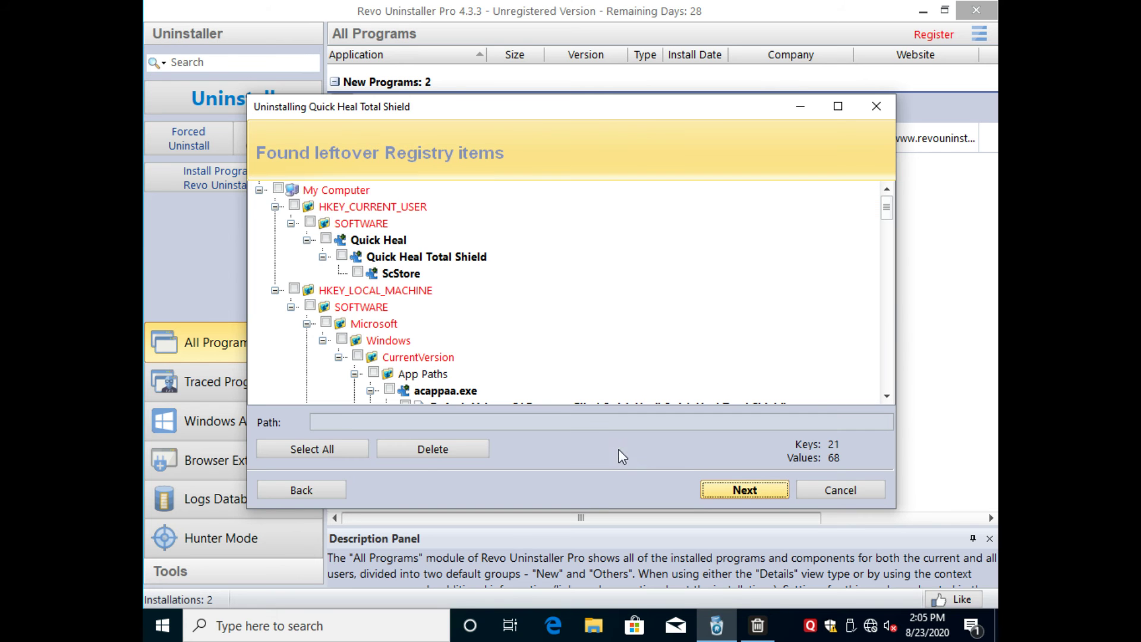
left_click(312, 449)
left_click(432, 449)
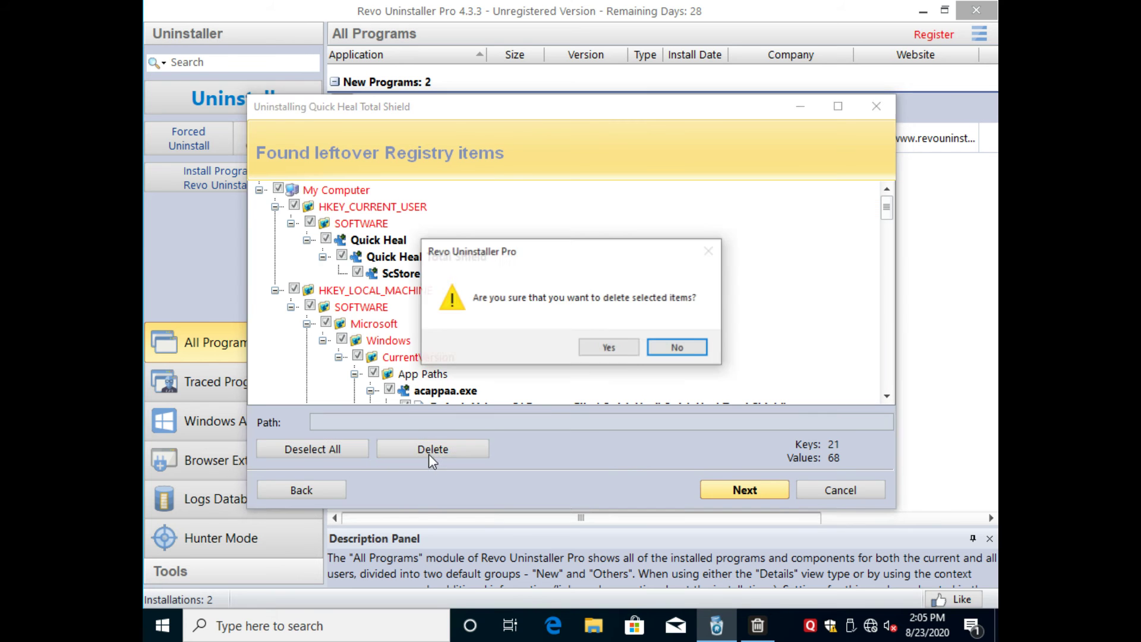
left_click(624, 348)
Delete all leftover Quick Heal files and folders, repeat the deletion for the remaining ones, and finish the uninstall
left_click(312, 449)
left_click(432, 449)
left_click(624, 351)
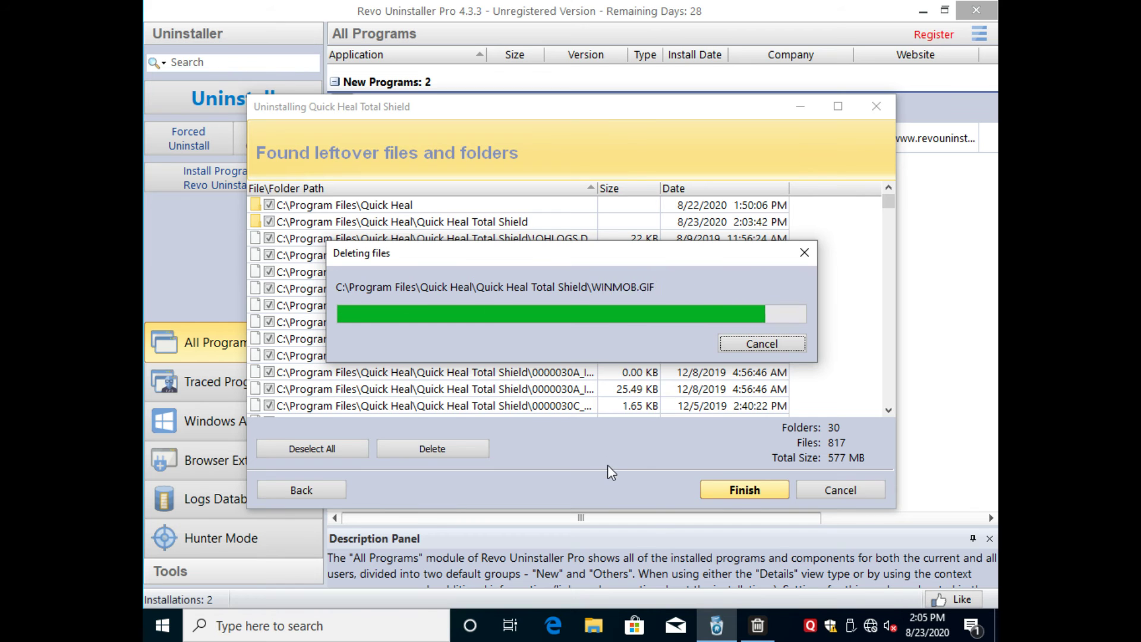
key("Return")
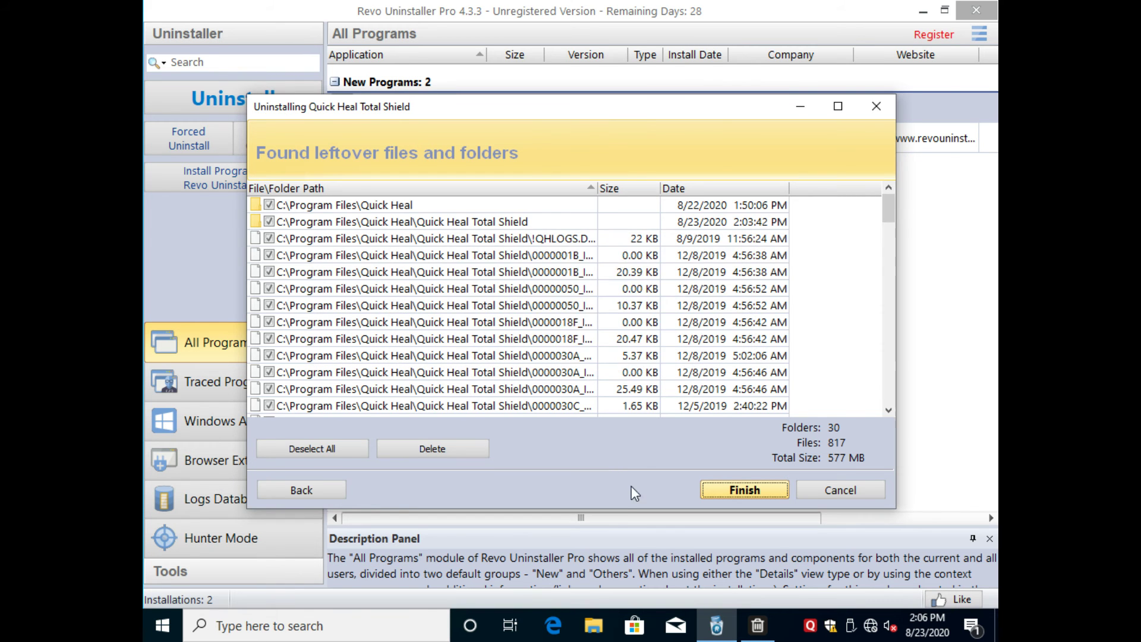
left_click(446, 450)
left_click(593, 347)
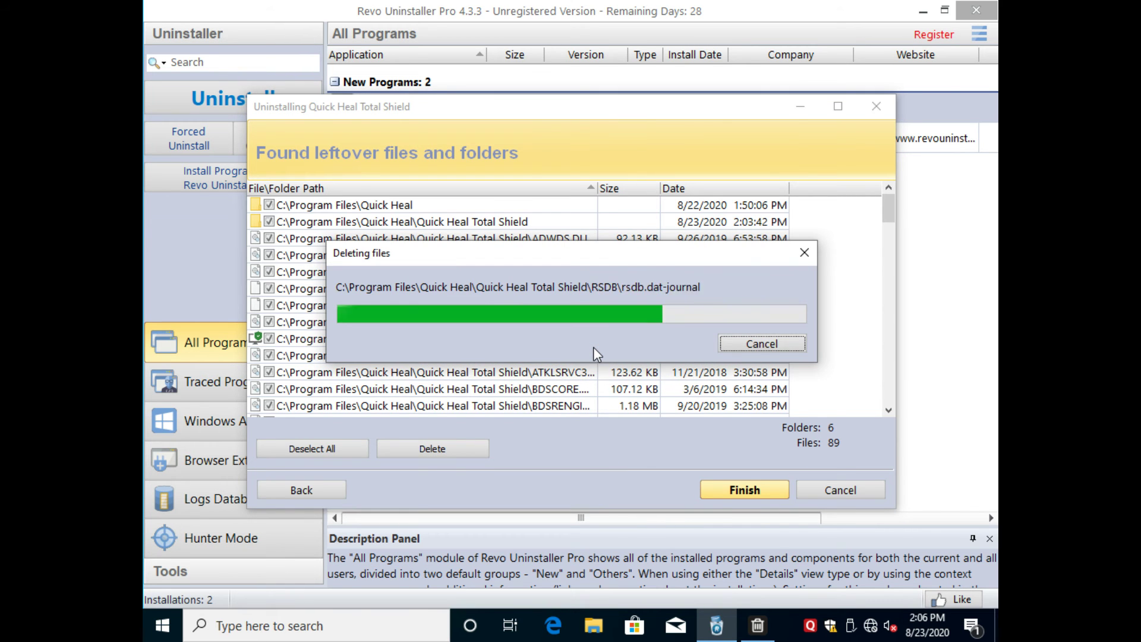
key("Return")
Close Revo Uninstaller Pro, restart Windows, and sign back in to the desktop
right_click(810, 626)
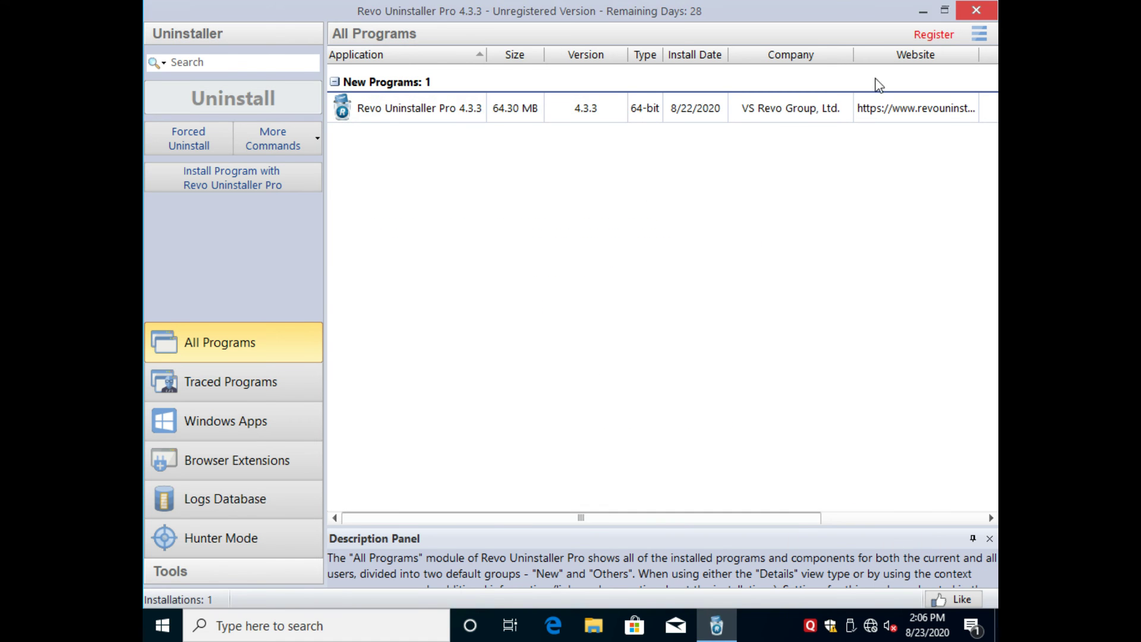
left_click(163, 624)
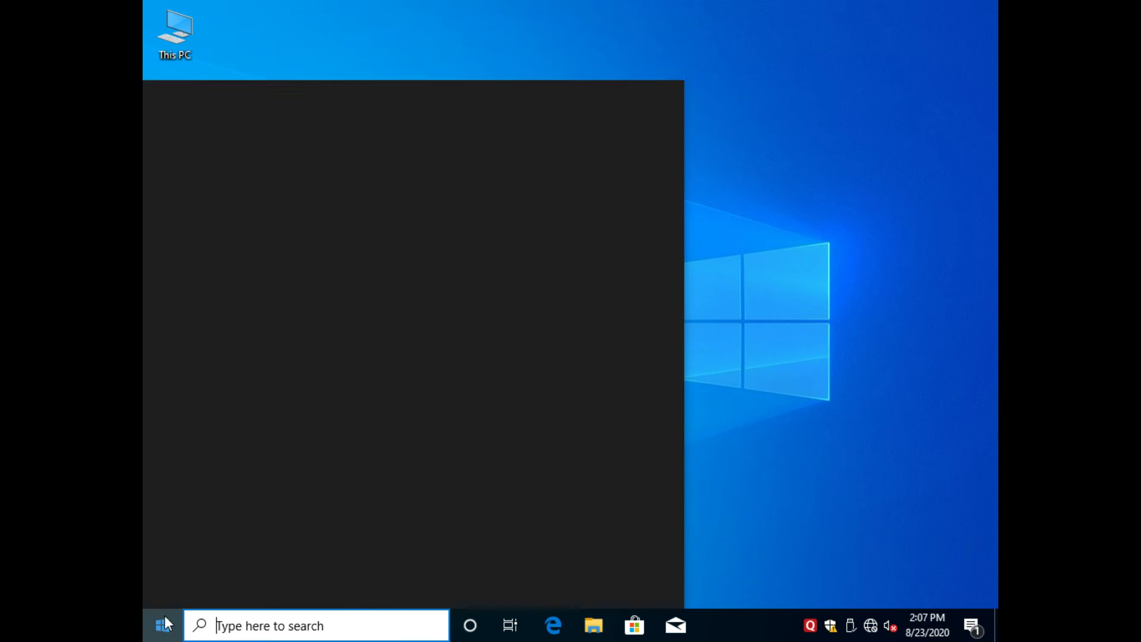
left_click(162, 585)
left_click(190, 548)
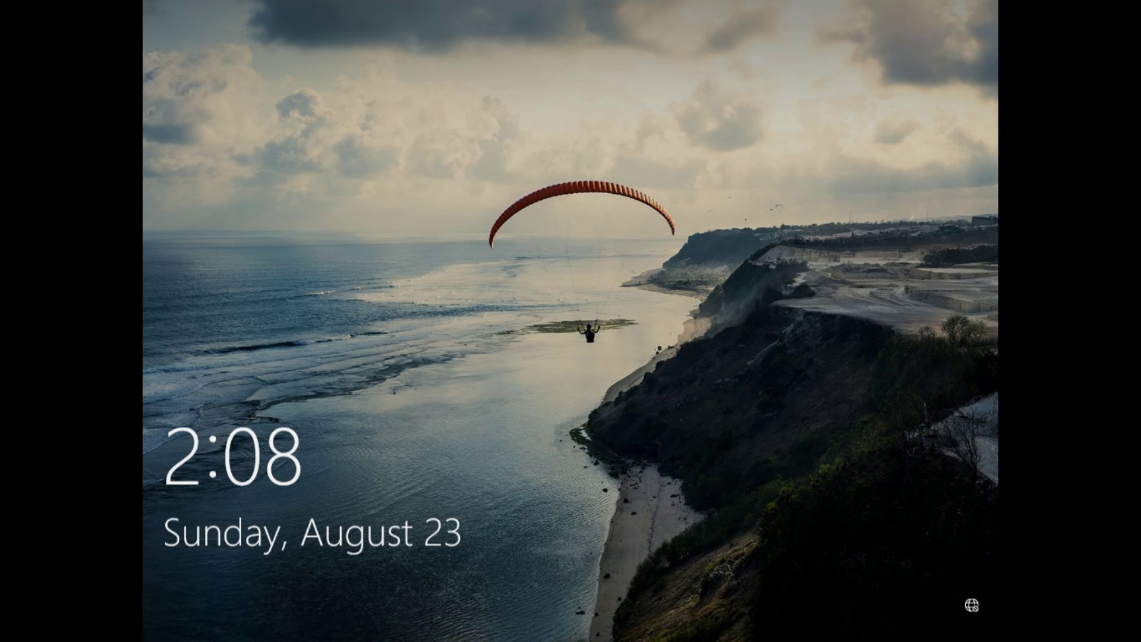
left_click(603, 422)
key("Return")
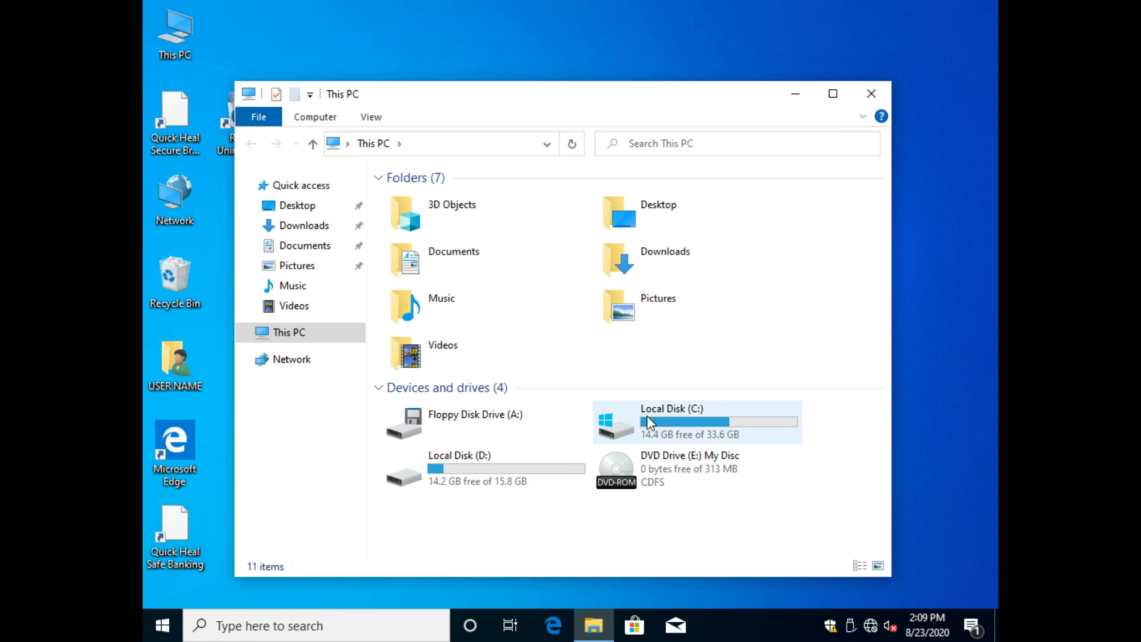
Permanently delete the Quick Heal folder from Program Files on Local Disk (C:) with administrator permission, and close the Explorer window
left_click(647, 421)
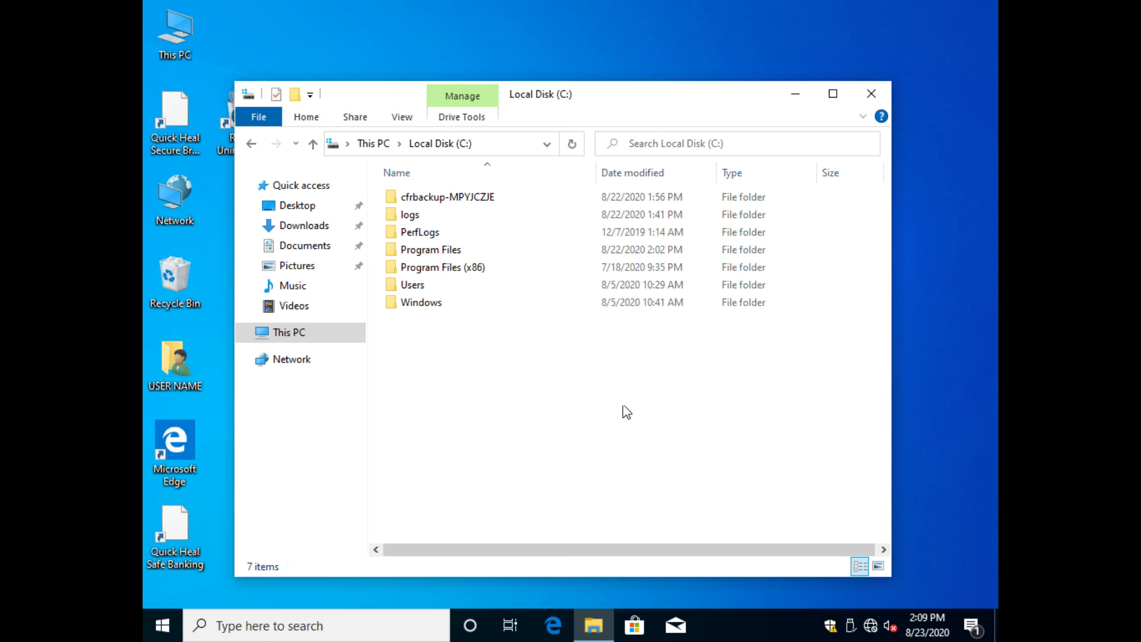
double_click(416, 254)
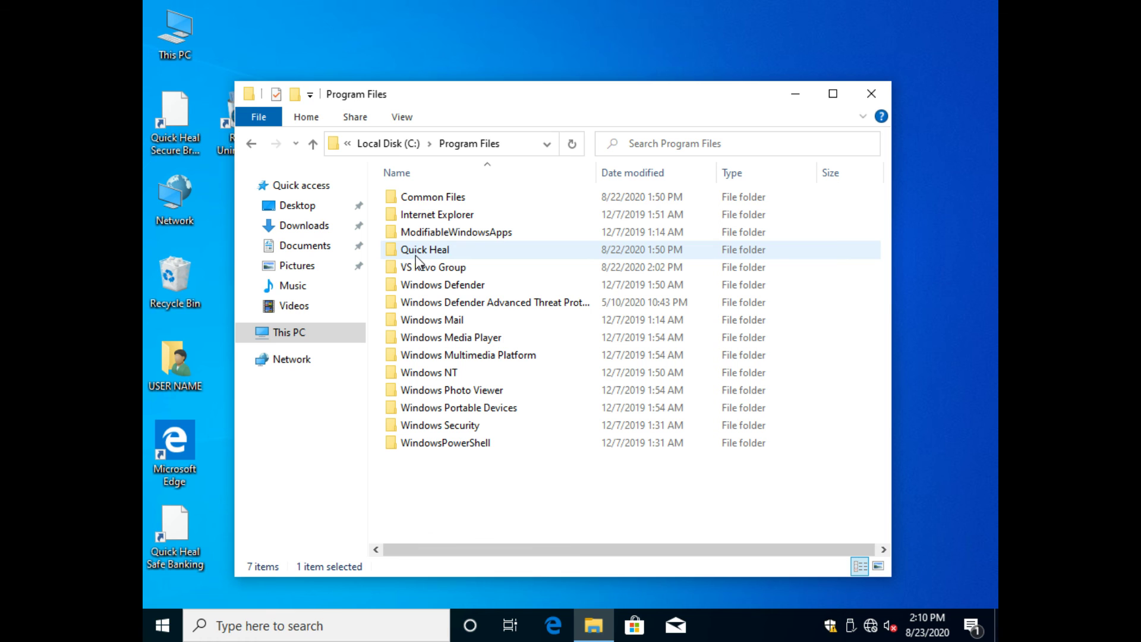
left_click(438, 251)
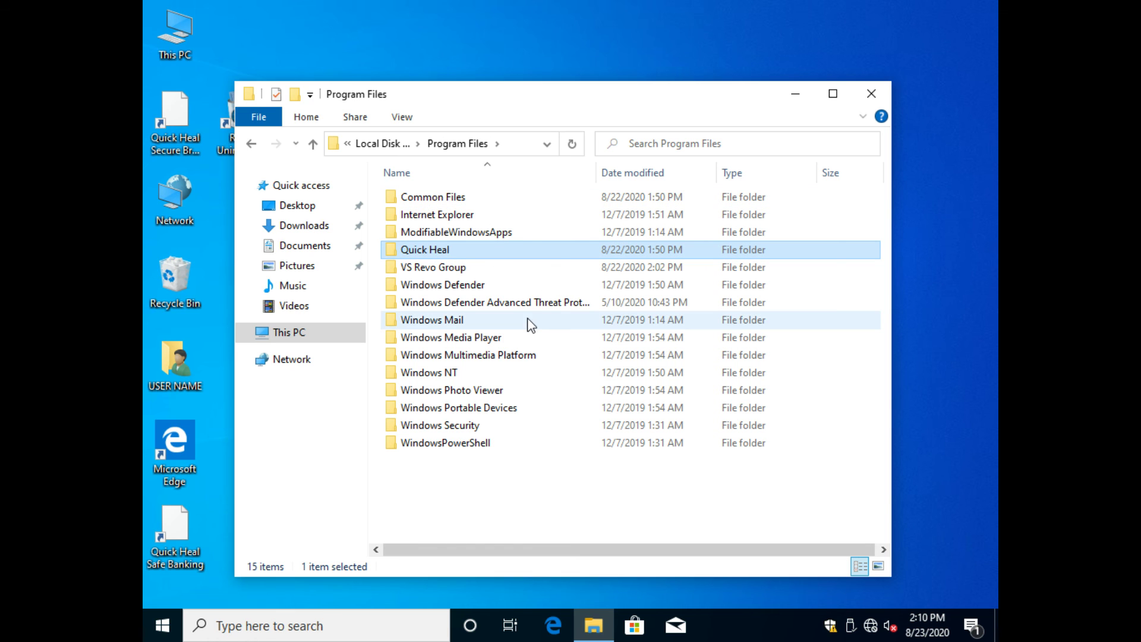
key("Delete")
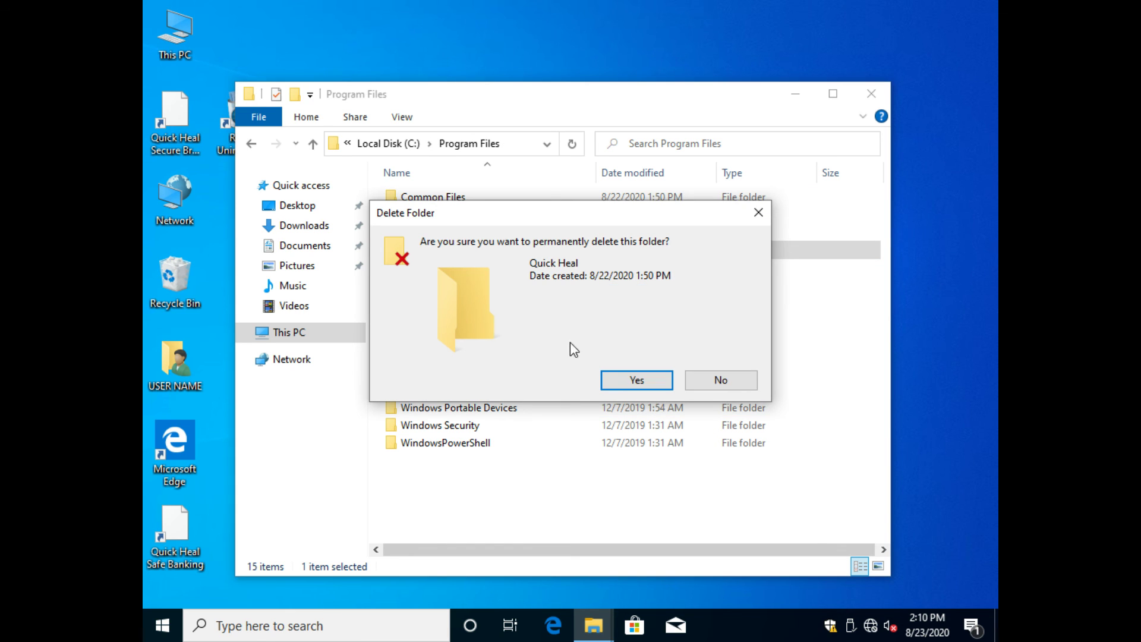
left_click(618, 376)
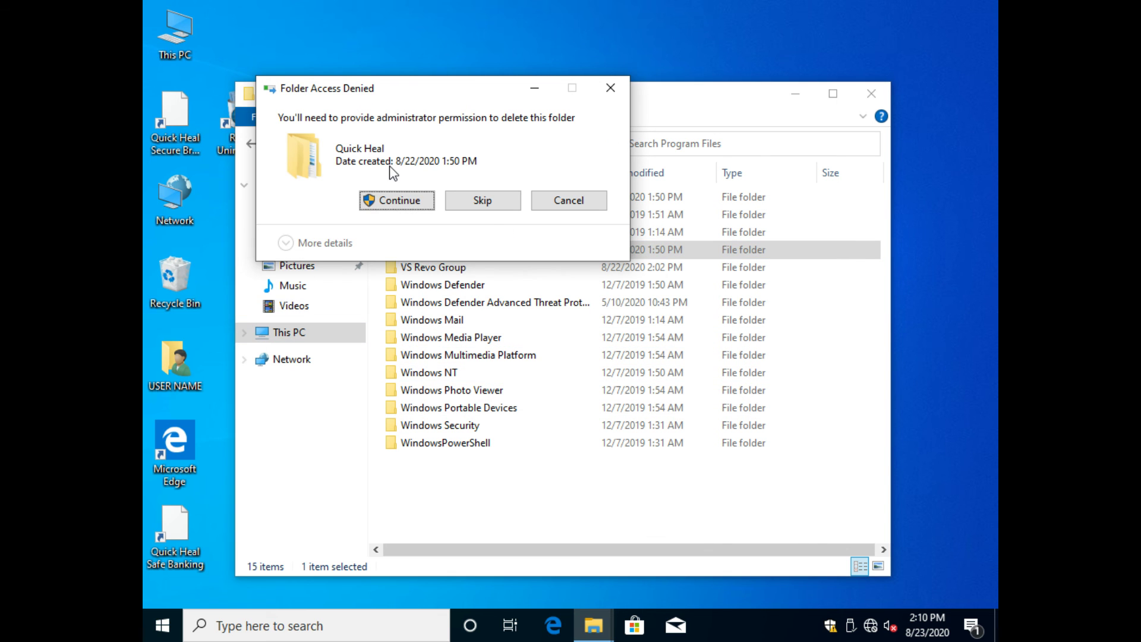
left_click(401, 200)
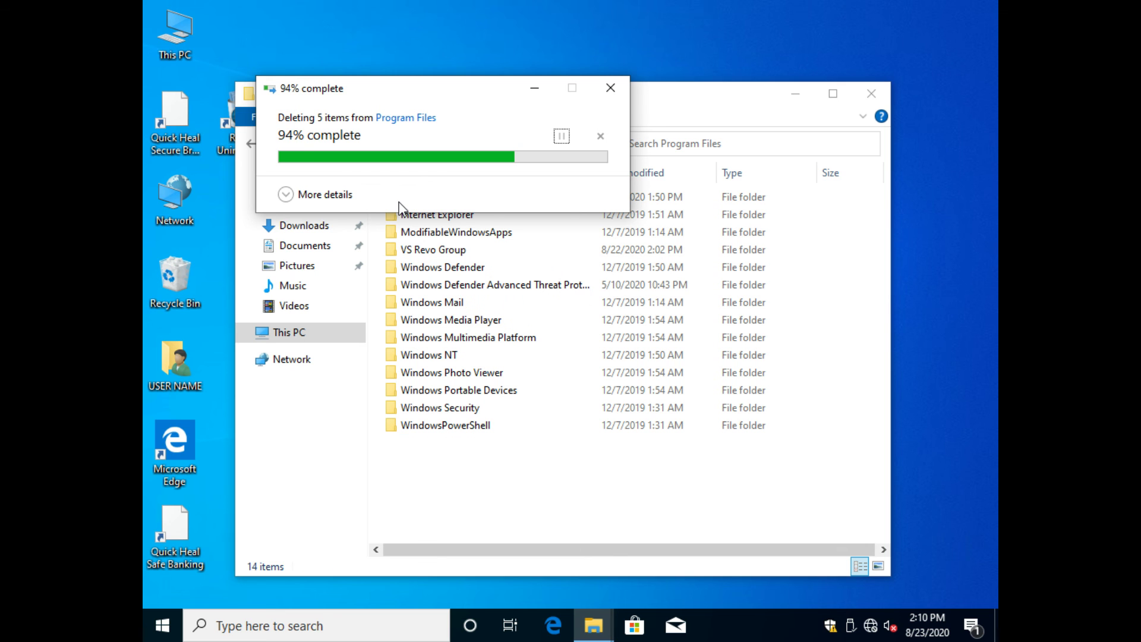
left_click(864, 106)
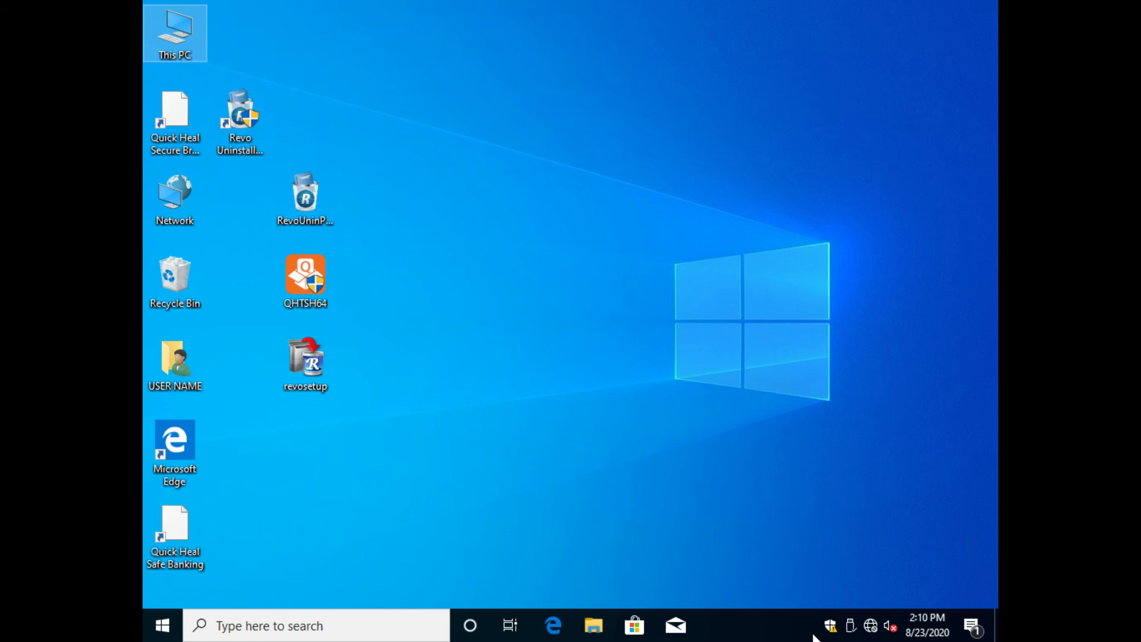